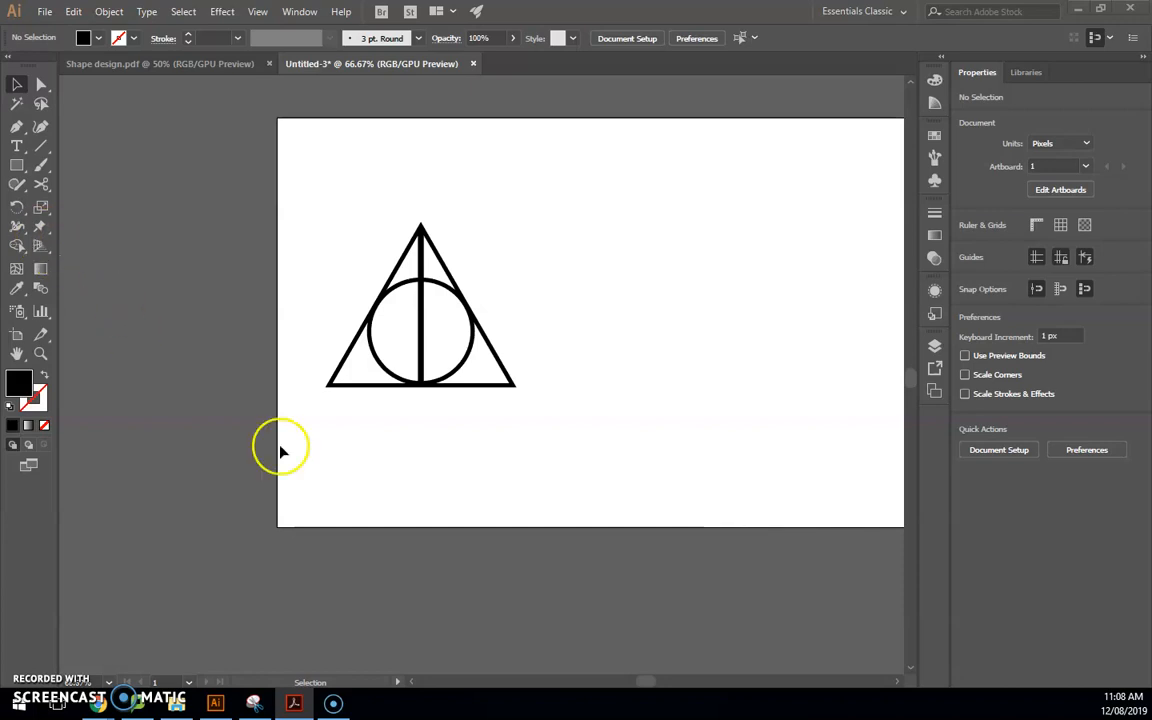
Review the reference design PDF, then return to the Illustrator drawing
{"action": "left_click_drag", "start_coordinate": [643, 683], "coordinate": [656, 681]}
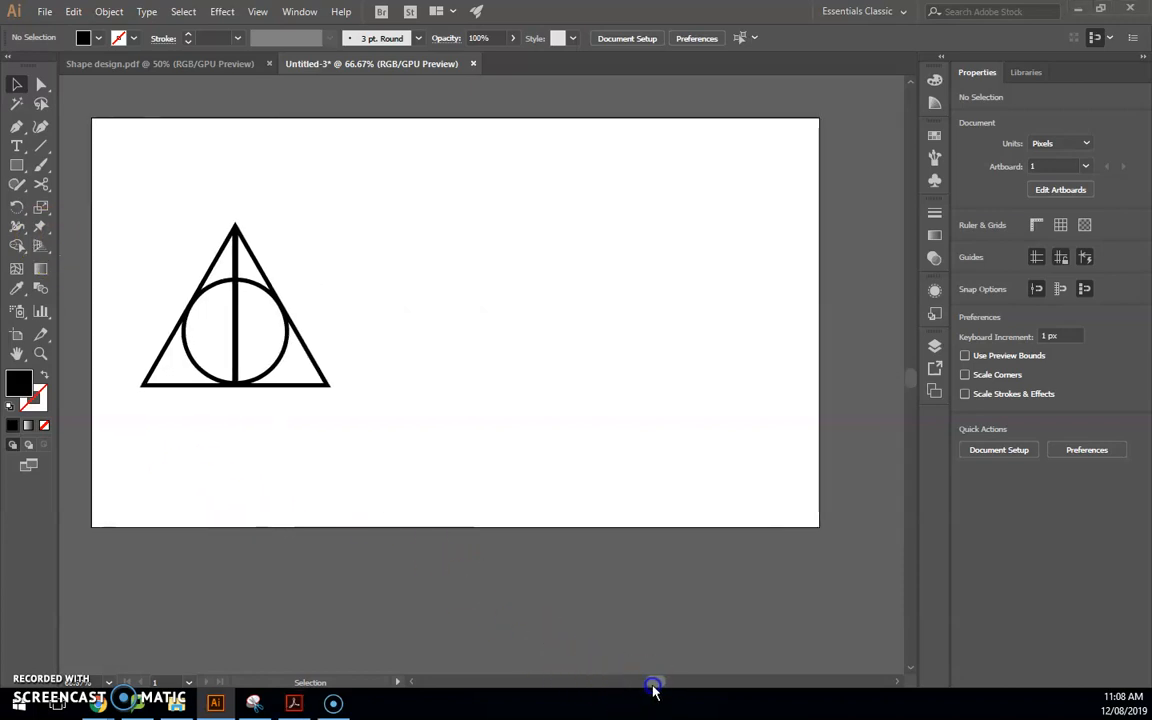
{"action": "scroll", "coordinate": [424, 383], "scroll_direction": "up", "scroll_amount": 2}
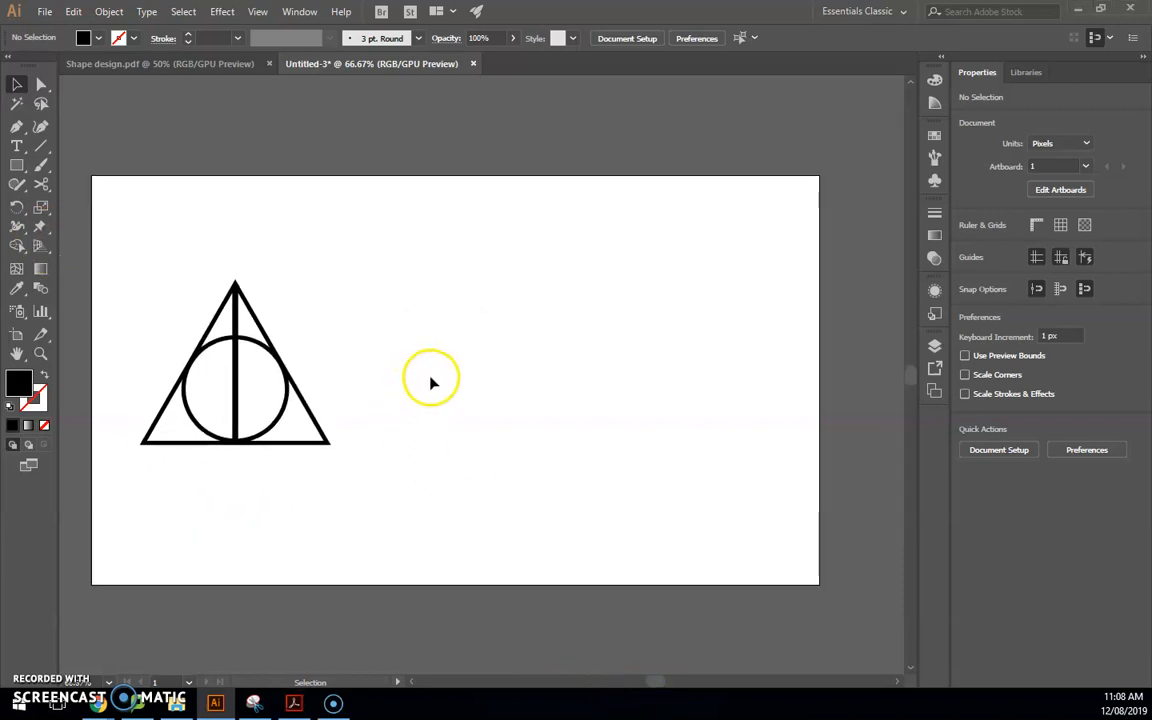
{"action": "left_click", "coordinate": [294, 703]}
{"action": "left_click_drag", "start_coordinate": [440, 75], "coordinate": [470, 2]}
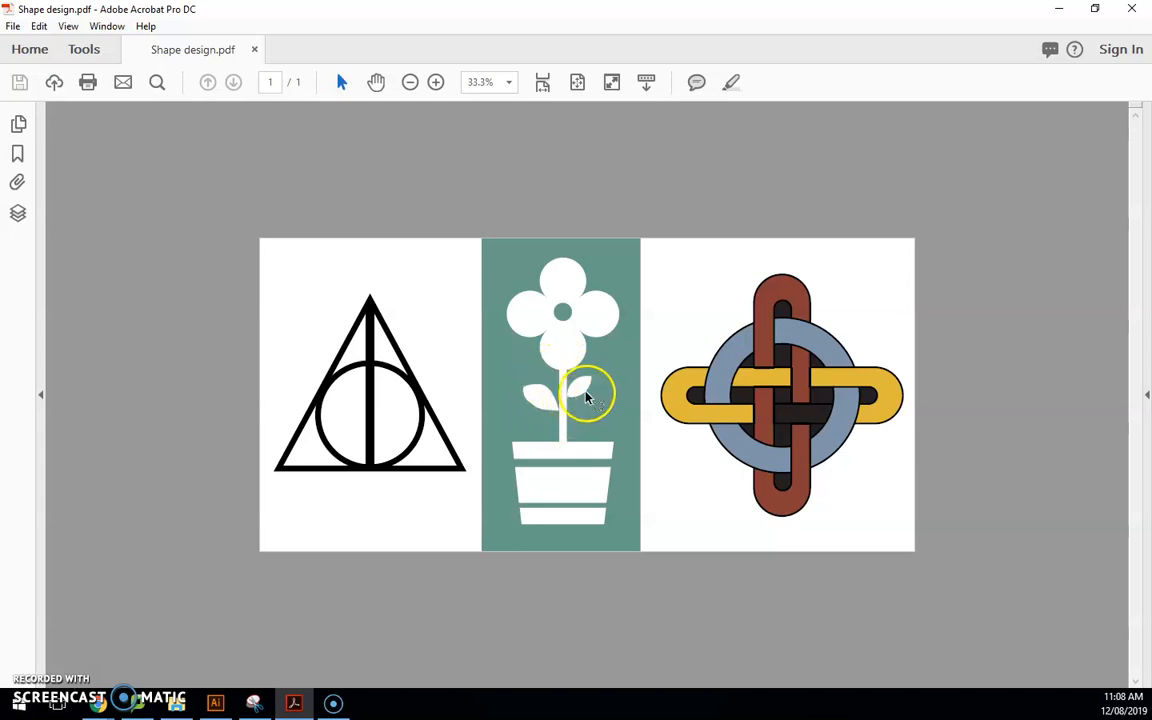
{"action": "left_click_drag", "start_coordinate": [446, 12], "coordinate": [0, 215]}
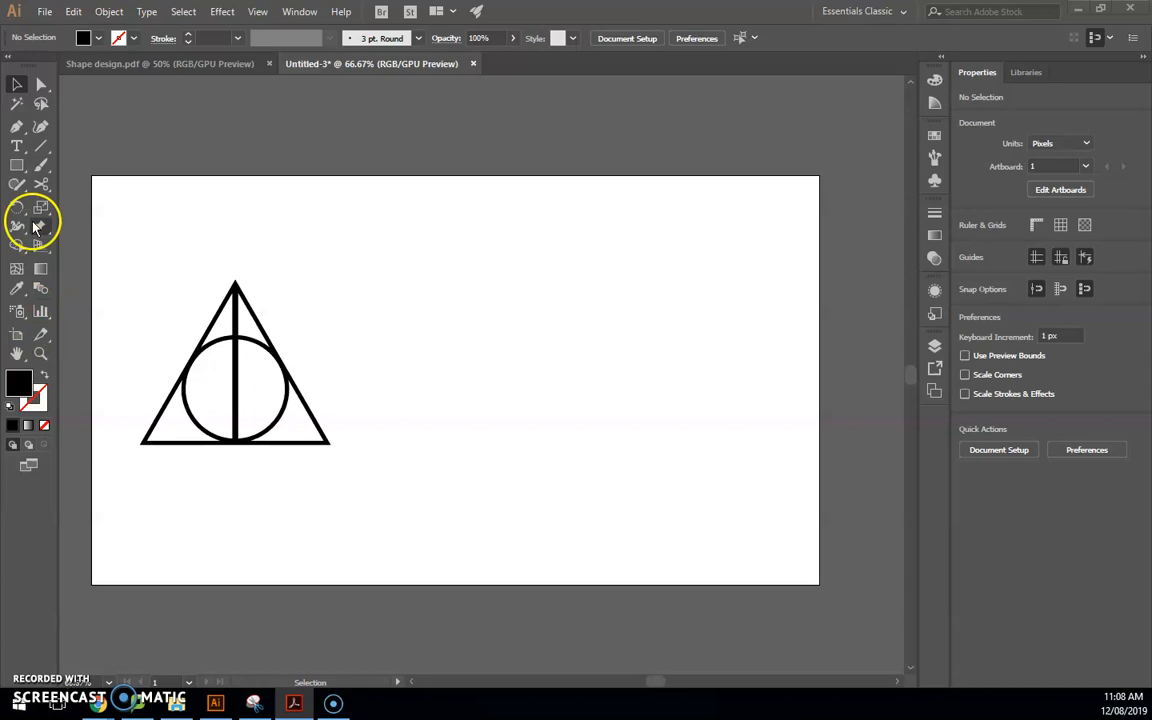
Draw a black square beside the Deathly Hallows symbol
{"action": "left_click", "coordinate": [17, 166]}
{"action": "left_click_drag", "start_coordinate": [438, 454], "coordinate": [547, 558]}
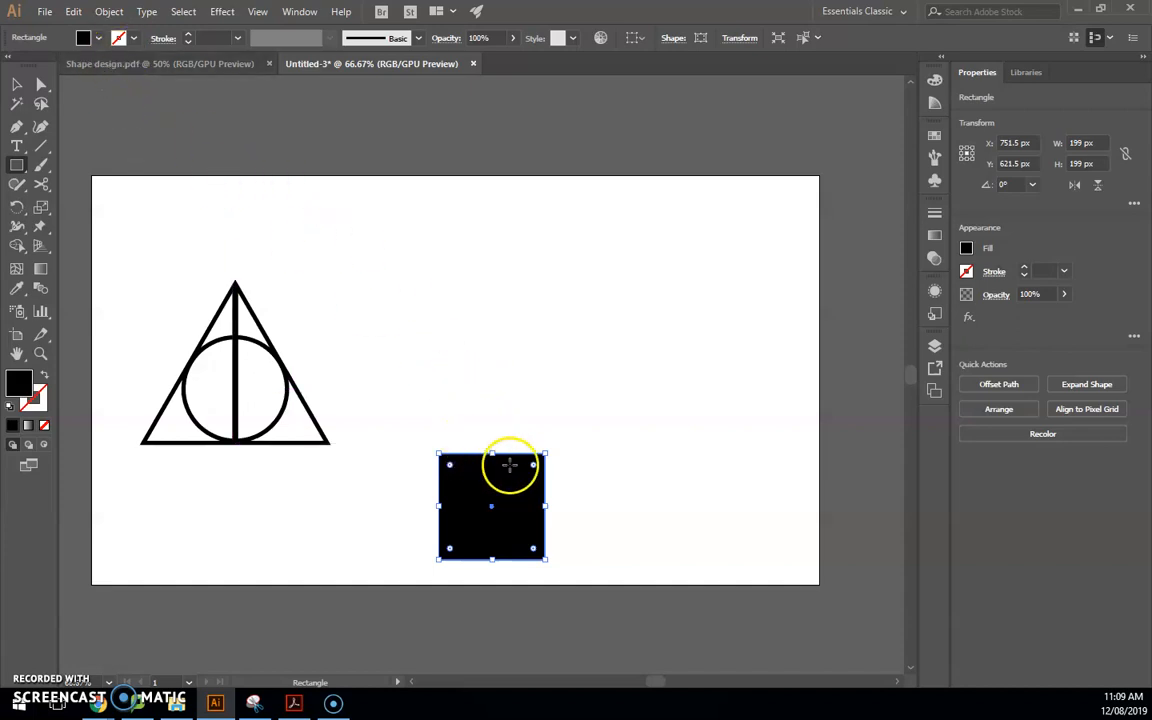
{"action": "scroll", "coordinate": [563, 478], "scroll_direction": "up", "scroll_amount": 2}
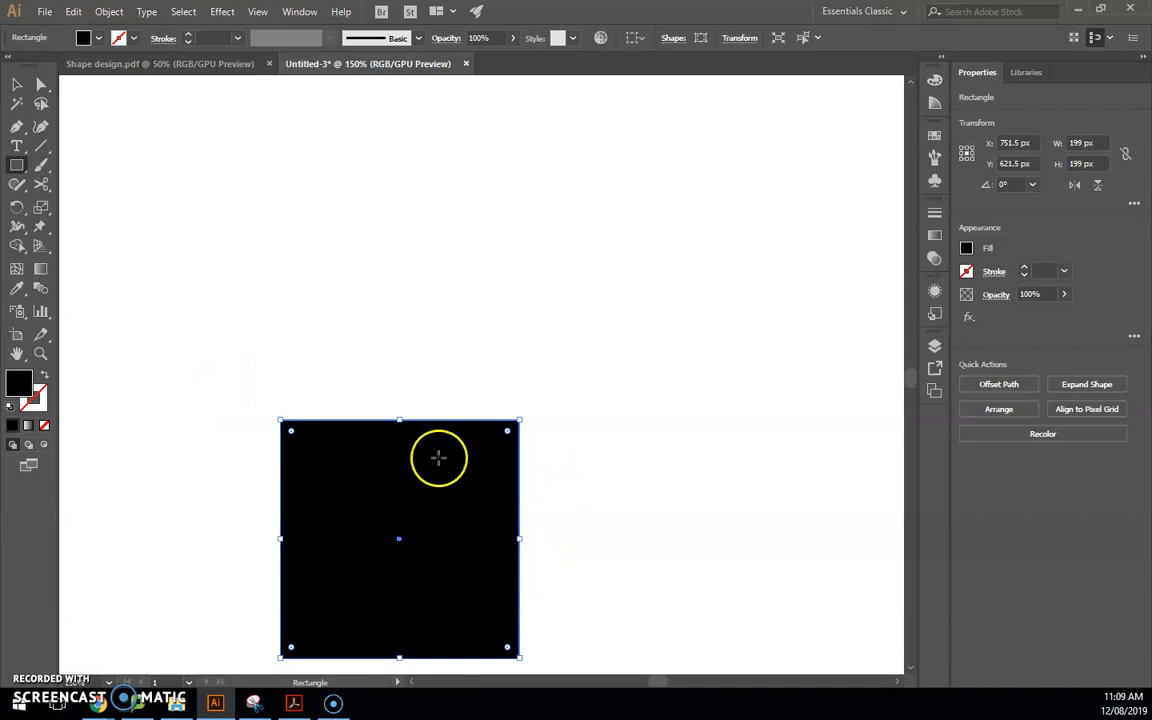
{"action": "scroll", "coordinate": [438, 457], "scroll_direction": "down", "scroll_amount": 1}
Pull the square's top-right and top-left corners outward to form a trapezoid
{"action": "key", "text": "v"}
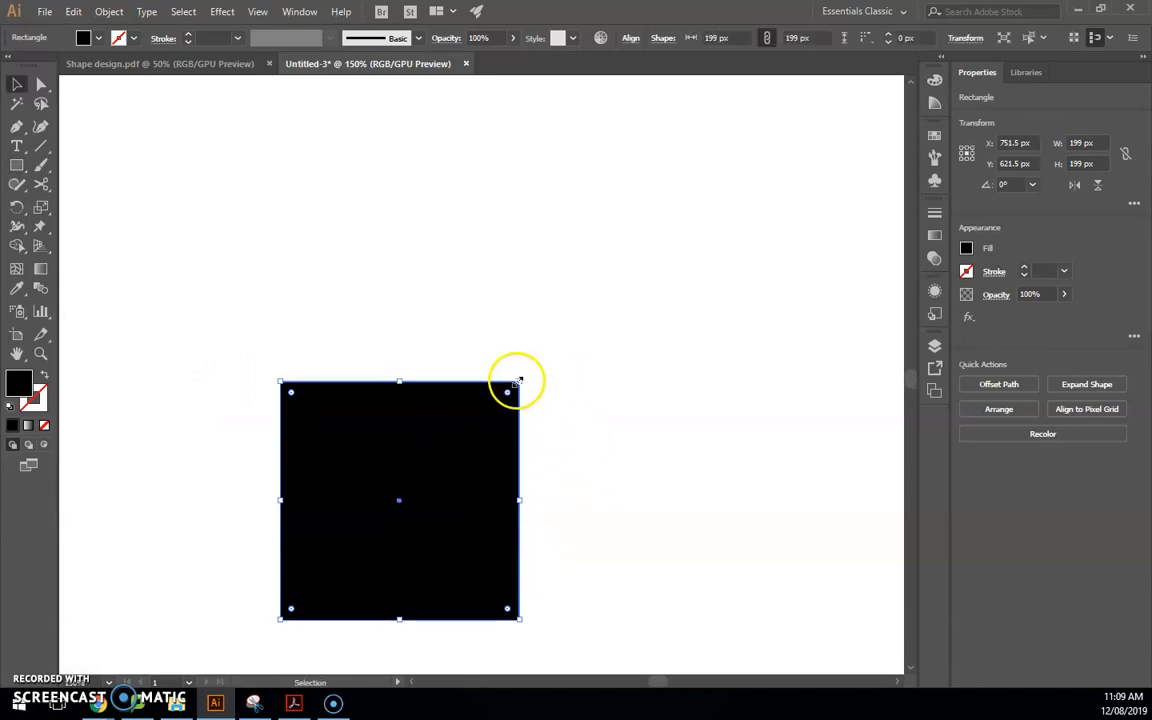
{"action": "key", "text": "a"}
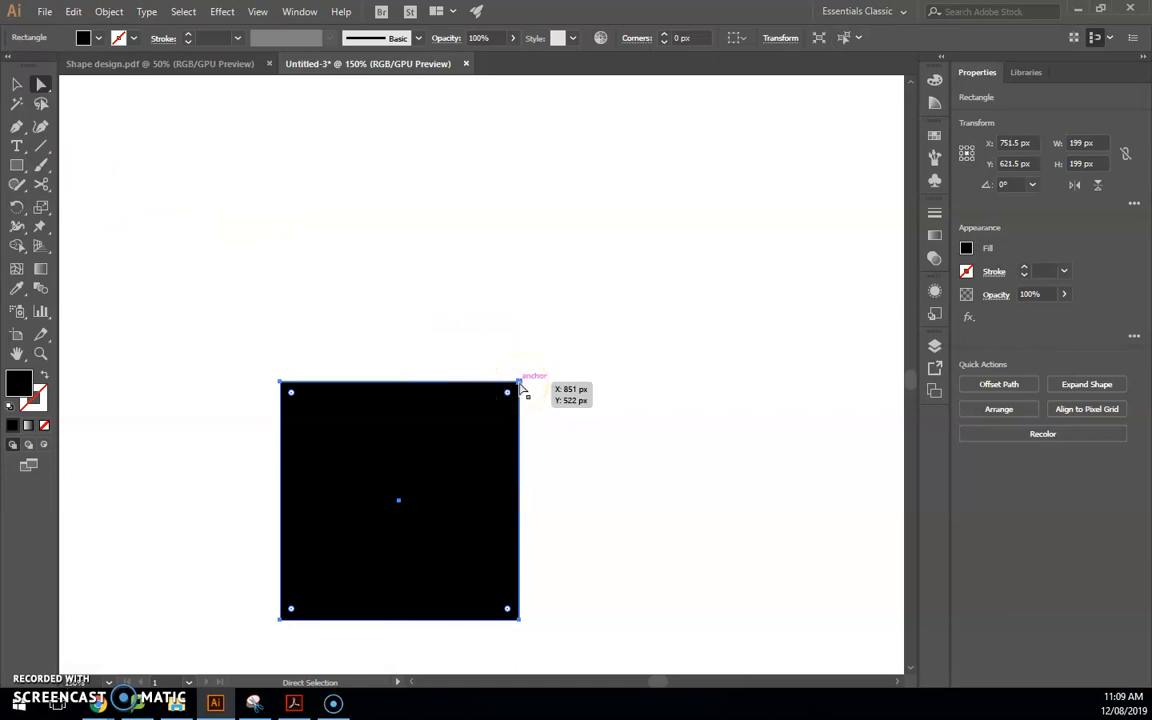
{"action": "left_click", "coordinate": [520, 386]}
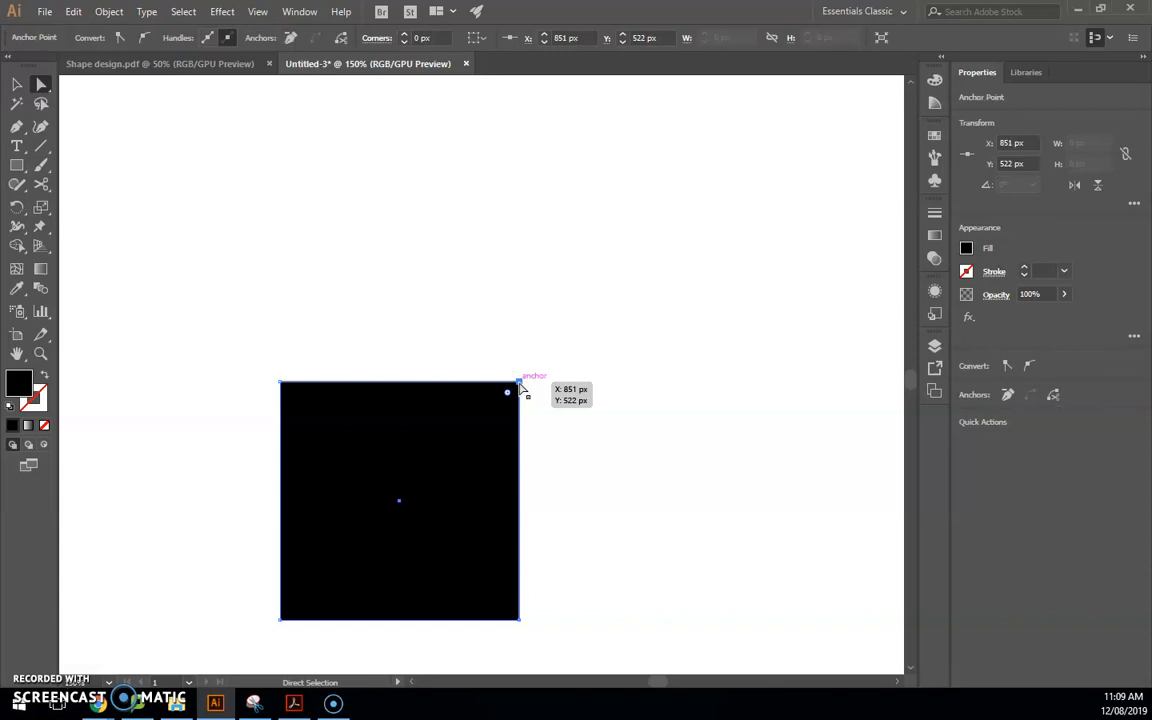
{"action": "left_click_drag", "start_coordinate": [520, 386], "coordinate": [543, 384]}
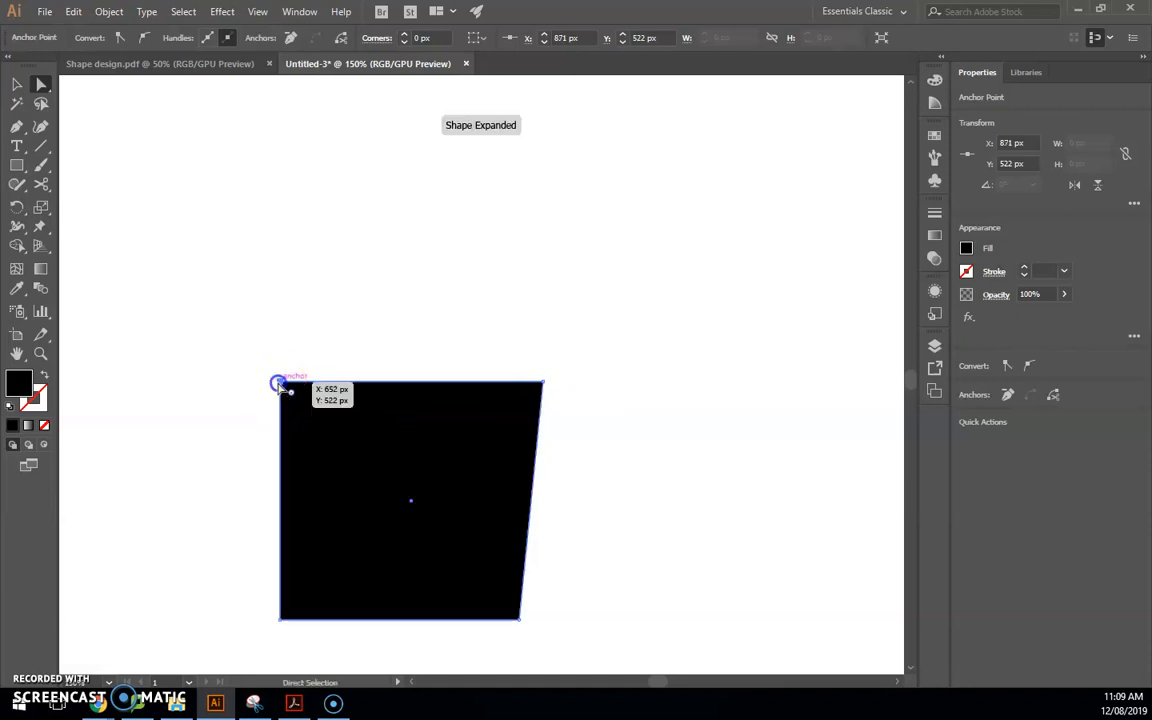
{"action": "left_click_drag", "start_coordinate": [280, 382], "coordinate": [257, 381]}
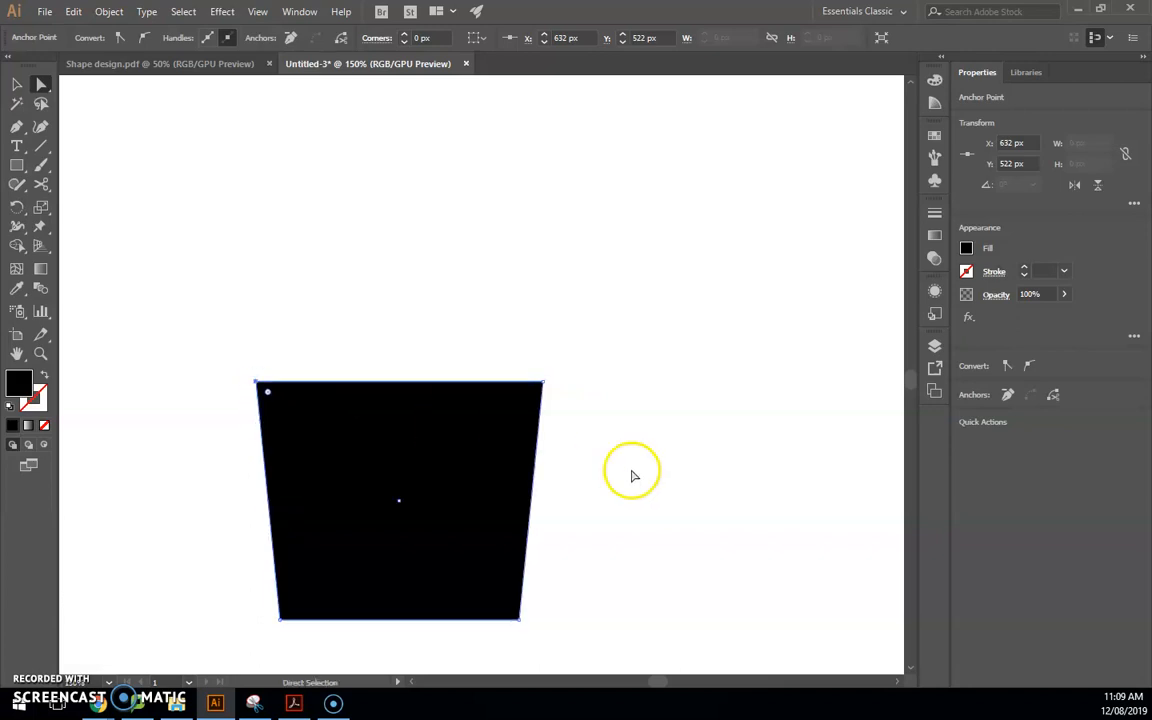
{"action": "left_click", "coordinate": [632, 476]}
{"action": "scroll", "coordinate": [522, 470], "scroll_direction": "down", "scroll_amount": 2}
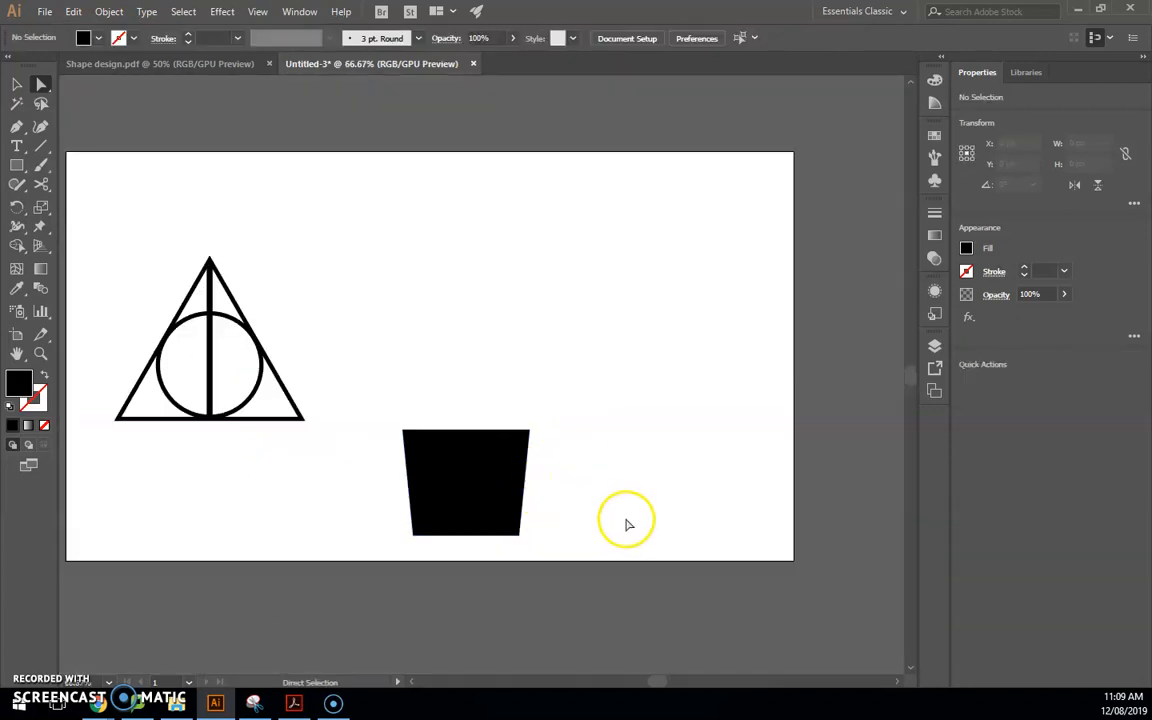
Draw a thin 239 × 9 px strip across the pot's upper part
{"action": "scroll", "coordinate": [621, 528], "scroll_direction": "up", "scroll_amount": 1}
{"action": "scroll", "coordinate": [590, 540], "scroll_direction": "down", "scroll_amount": 1}
{"action": "scroll", "coordinate": [570, 520], "scroll_direction": "up", "scroll_amount": 2}
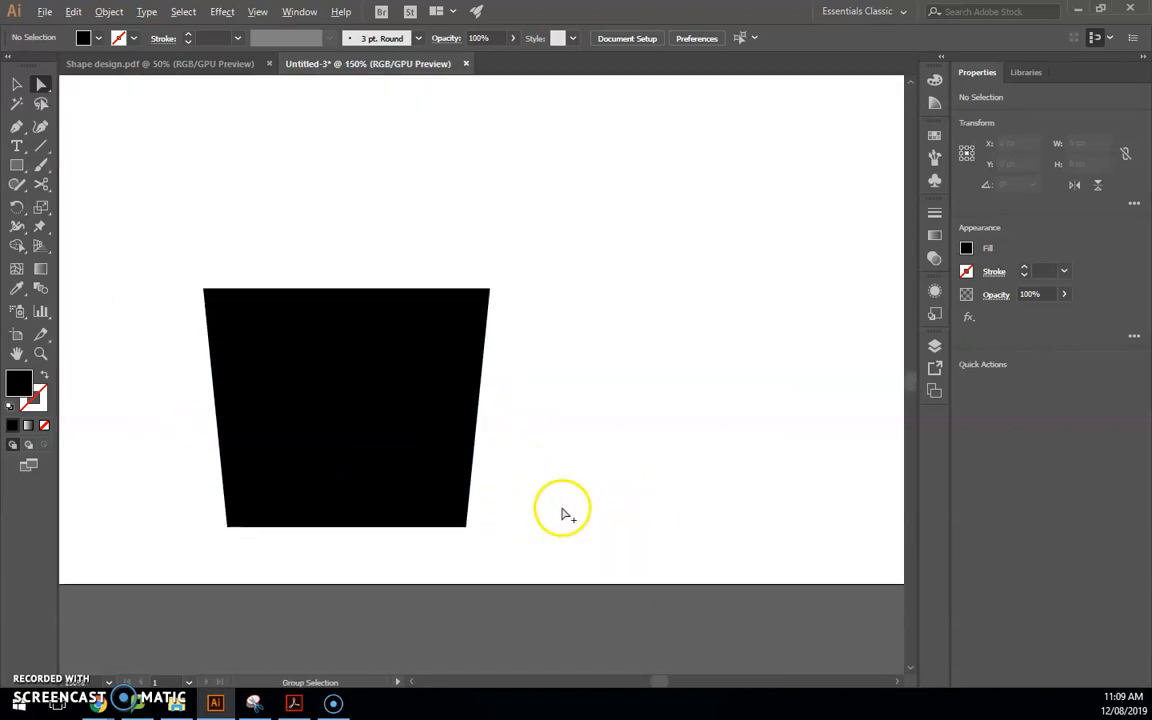
{"action": "left_click", "coordinate": [12, 167]}
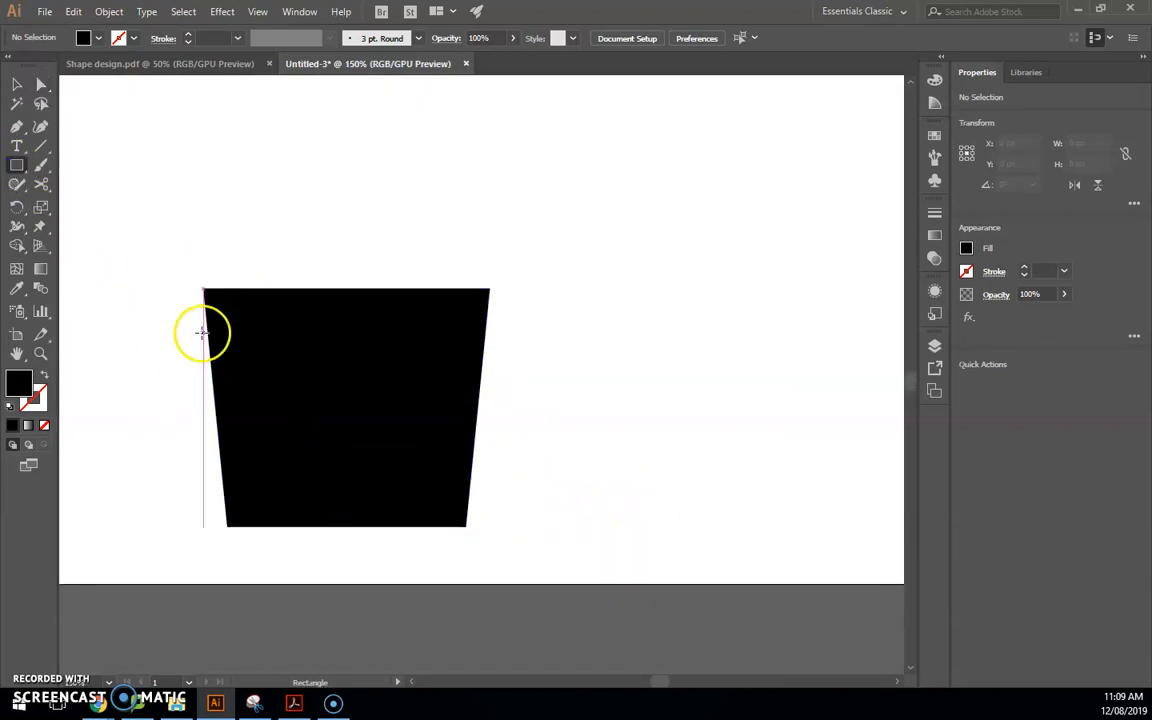
{"action": "left_click_drag", "start_coordinate": [203, 337], "coordinate": [490, 344]}
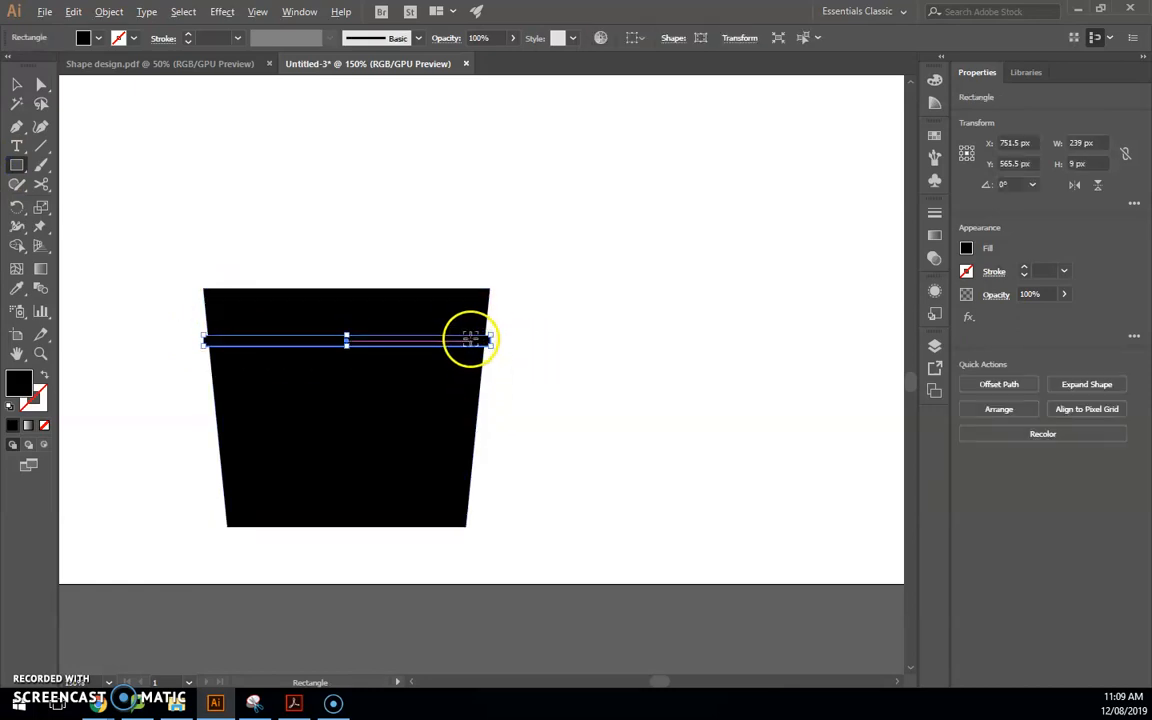
Duplicate the strip lower on the pot, then select the pot and both strips
{"action": "key", "text": "alt+v"}
{"action": "key", "text": "Escape"}
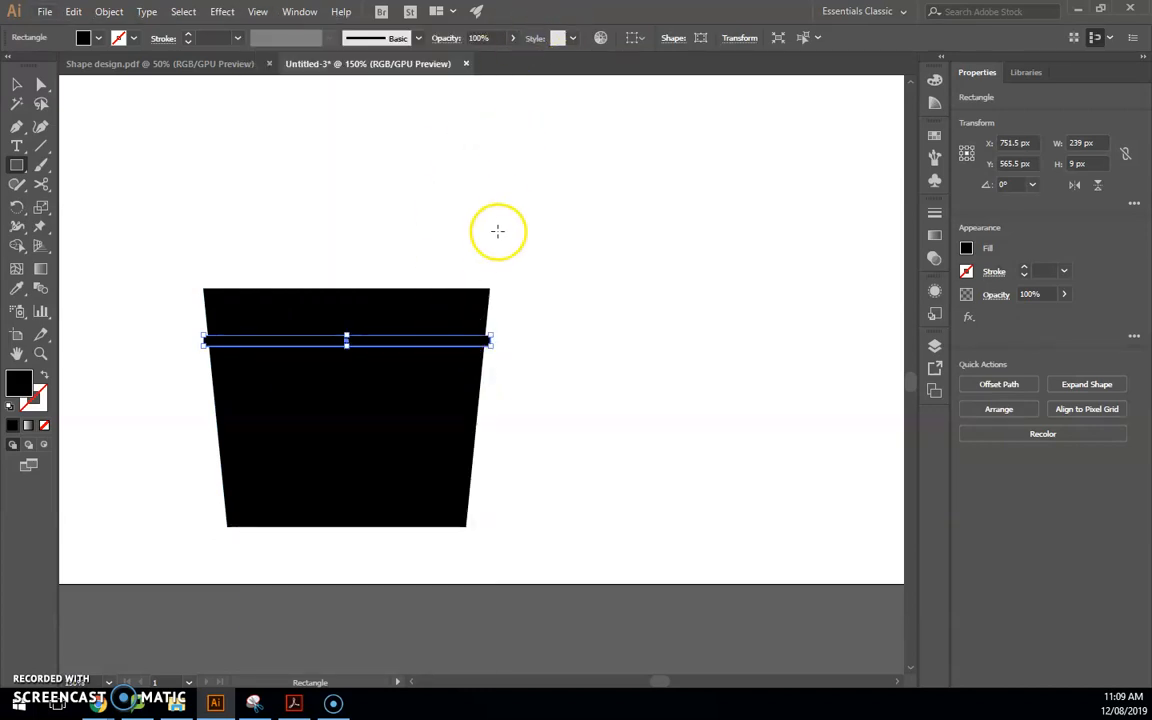
{"action": "key", "text": "v"}
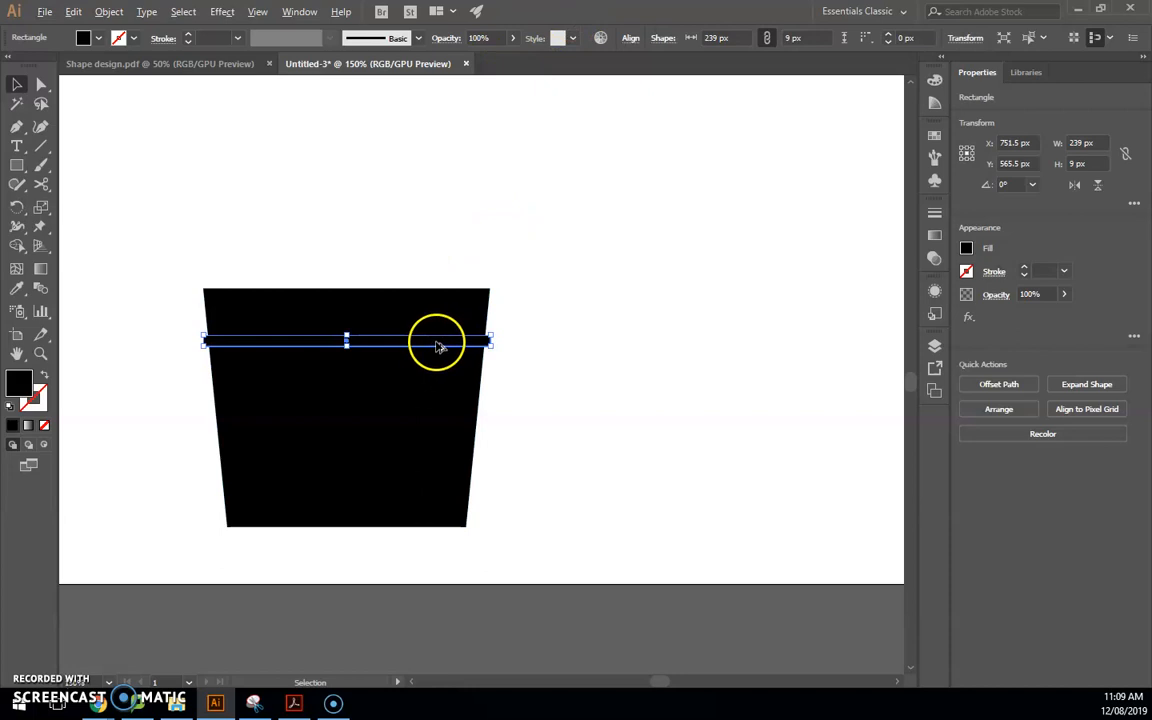
{"action": "left_click_drag", "start_coordinate": [436, 342], "coordinate": [437, 462]}
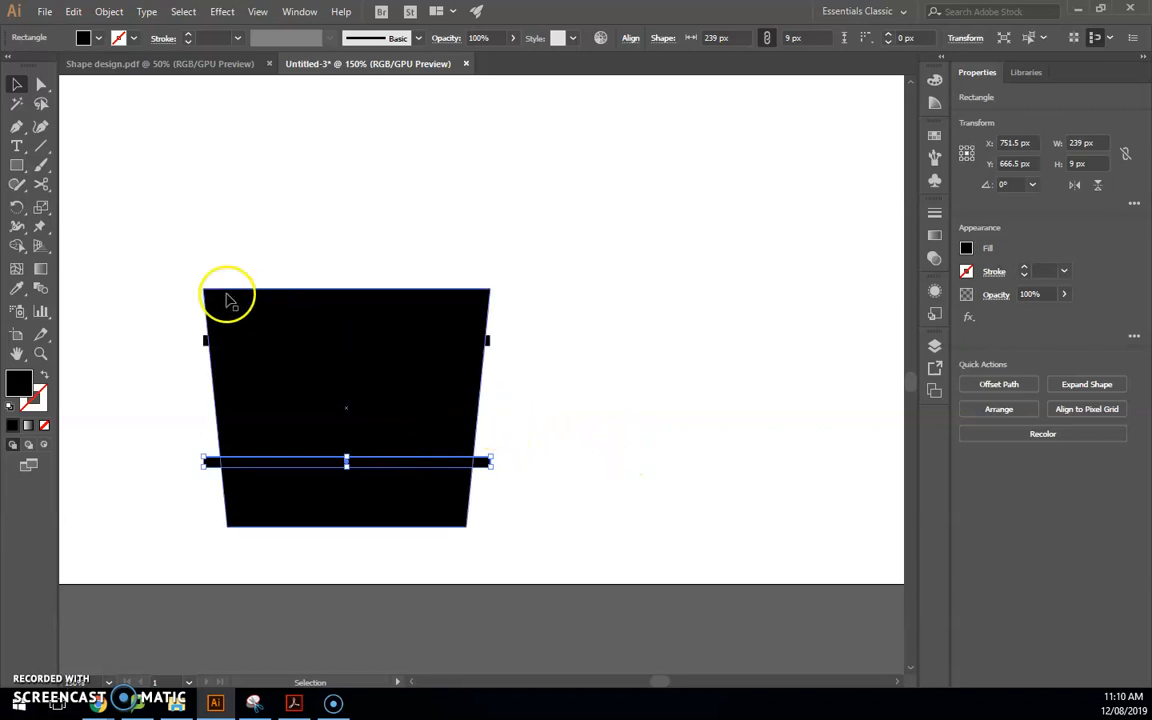
{"action": "left_click_drag", "start_coordinate": [154, 237], "coordinate": [540, 577]}
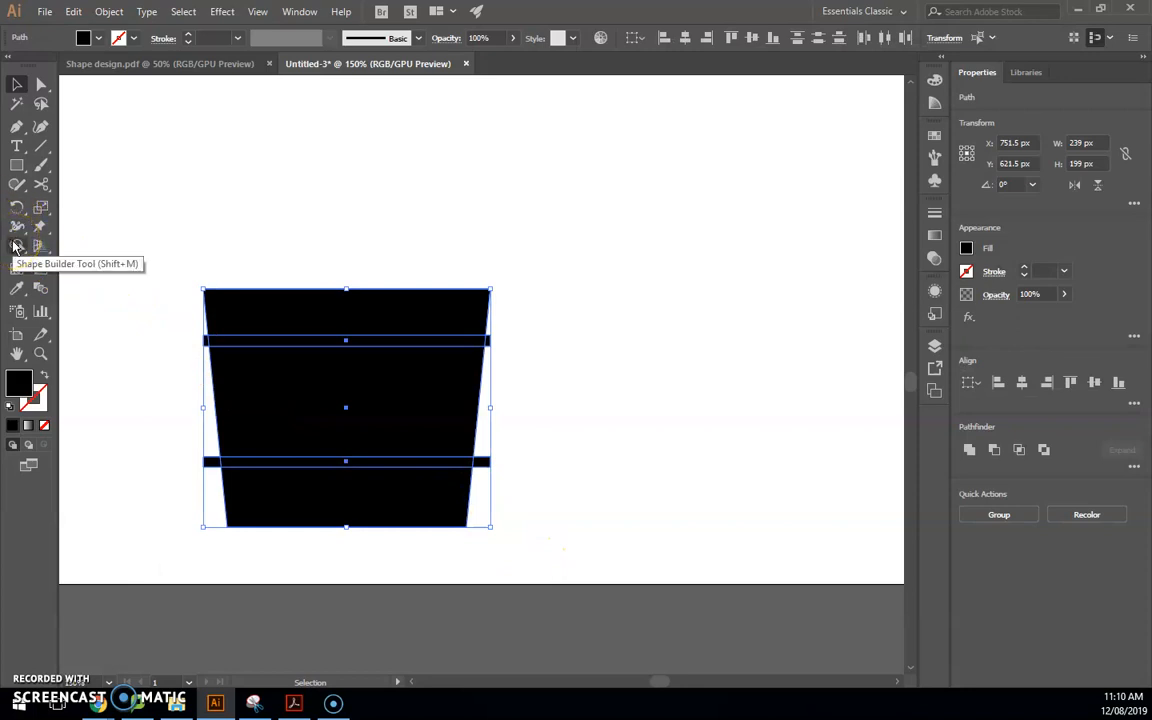
Use Shape Builder to remove the upper and lower strips, leaving white gaps
{"action": "left_click", "coordinate": [15, 247]}
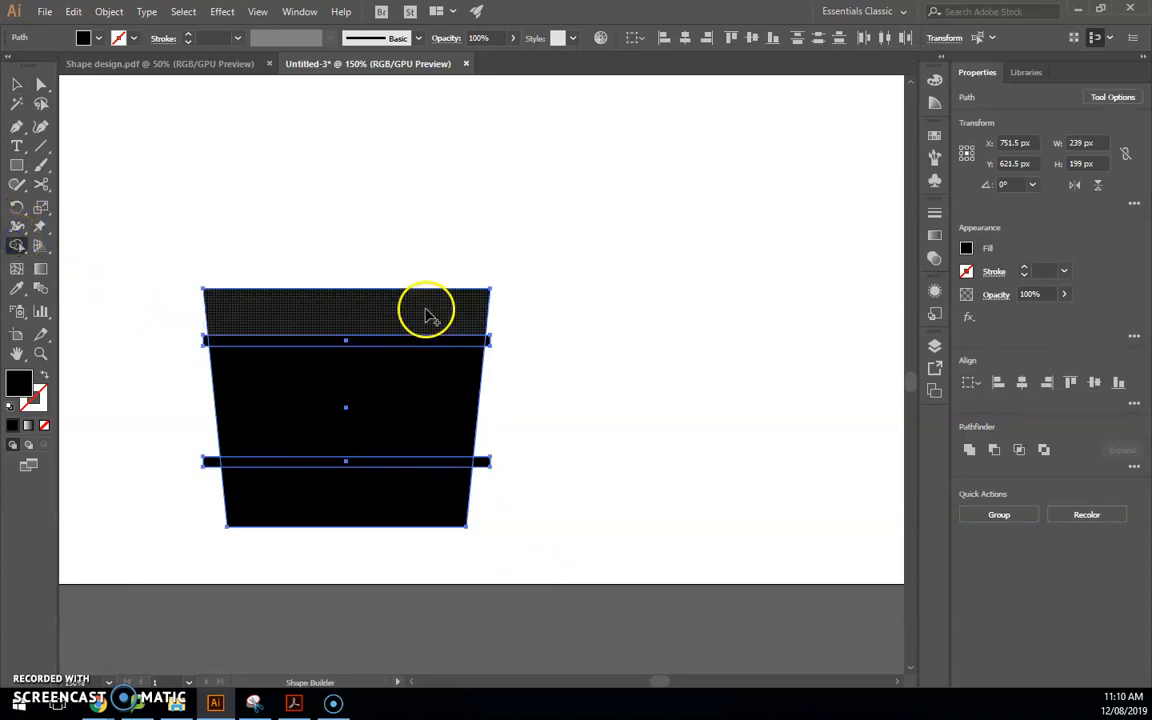
{"action": "left_click_drag", "start_coordinate": [480, 341], "coordinate": [370, 346]}
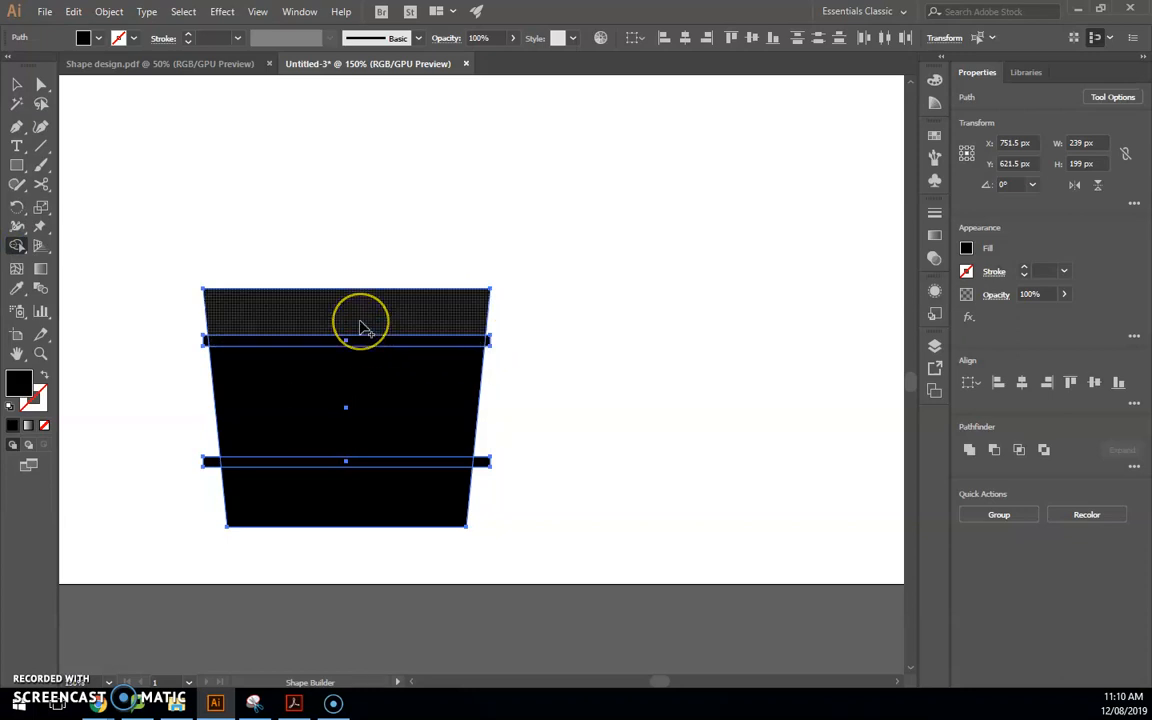
{"action": "left_click", "coordinate": [363, 327]}
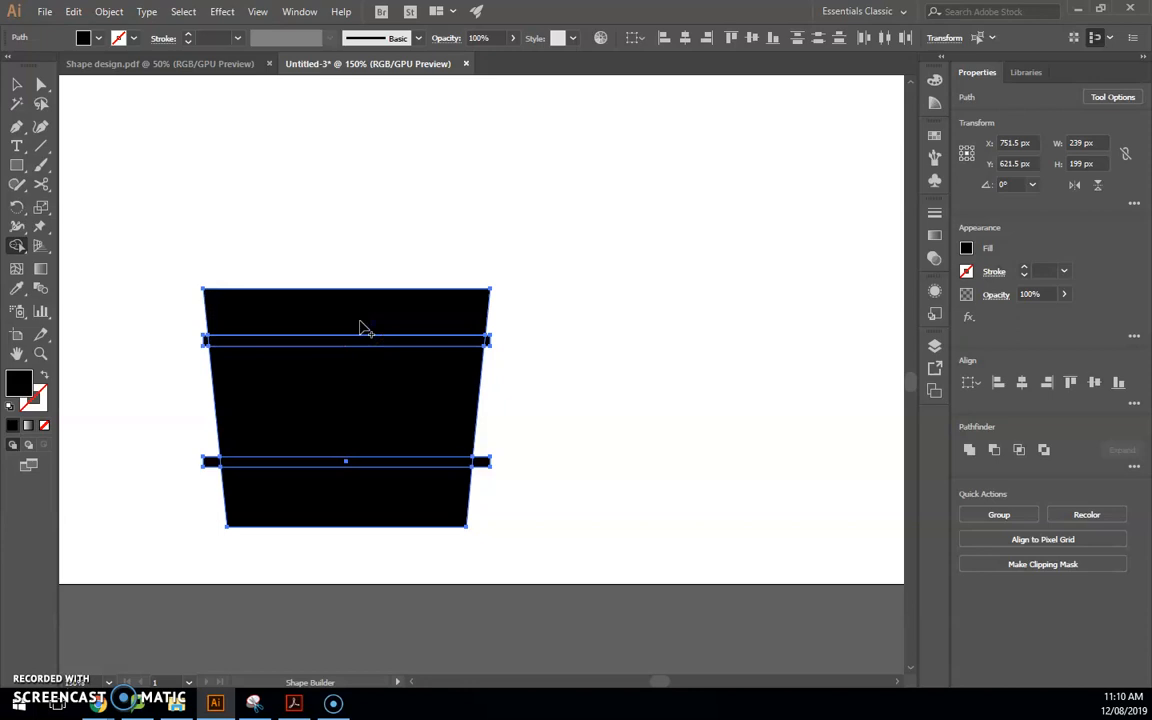
{"action": "mouse_move", "coordinate": [365, 330]}
{"action": "left_mouse_down"}
{"action": "mouse_move", "coordinate": [277, 334]}
{"action": "mouse_move", "coordinate": [359, 334]}
{"action": "mouse_move", "coordinate": [437, 374]}
{"action": "left_mouse_up"}
{"action": "scroll", "coordinate": [437, 374], "scroll_direction": "up", "scroll_amount": 2}
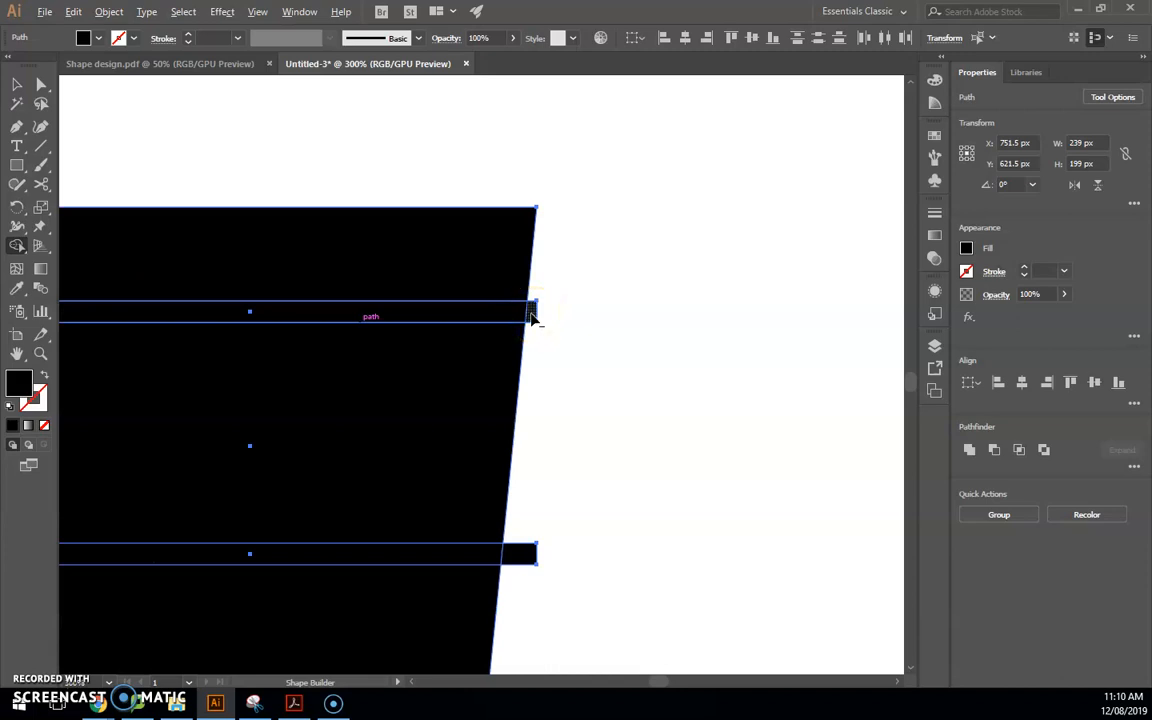
{"action": "left_click", "coordinate": [495, 316], "text": "alt"}
{"action": "left_click_drag", "start_coordinate": [522, 558], "coordinate": [480, 561]}
Remove the leftover sliver beside the lower gap and compare with the reference design
{"action": "mouse_move", "coordinate": [655, 684]}
{"action": "left_mouse_down"}
{"action": "mouse_move", "coordinate": [630, 681]}
{"action": "mouse_move", "coordinate": [648, 681]}
{"action": "left_mouse_up"}
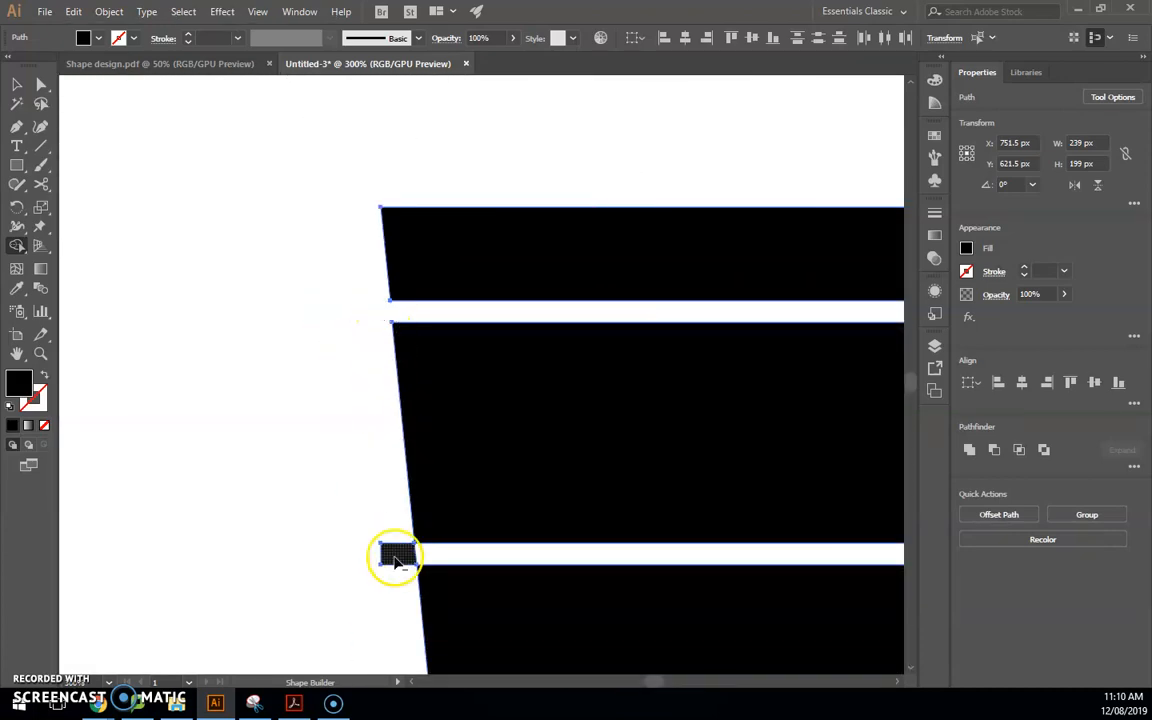
{"action": "left_click", "coordinate": [394, 556], "text": "alt"}
{"action": "scroll", "coordinate": [581, 532], "scroll_direction": "down", "scroll_amount": 1}
{"action": "left_click_drag", "start_coordinate": [653, 679], "coordinate": [658, 684]}
{"action": "scroll", "coordinate": [643, 576], "scroll_direction": "down", "scroll_amount": 1}
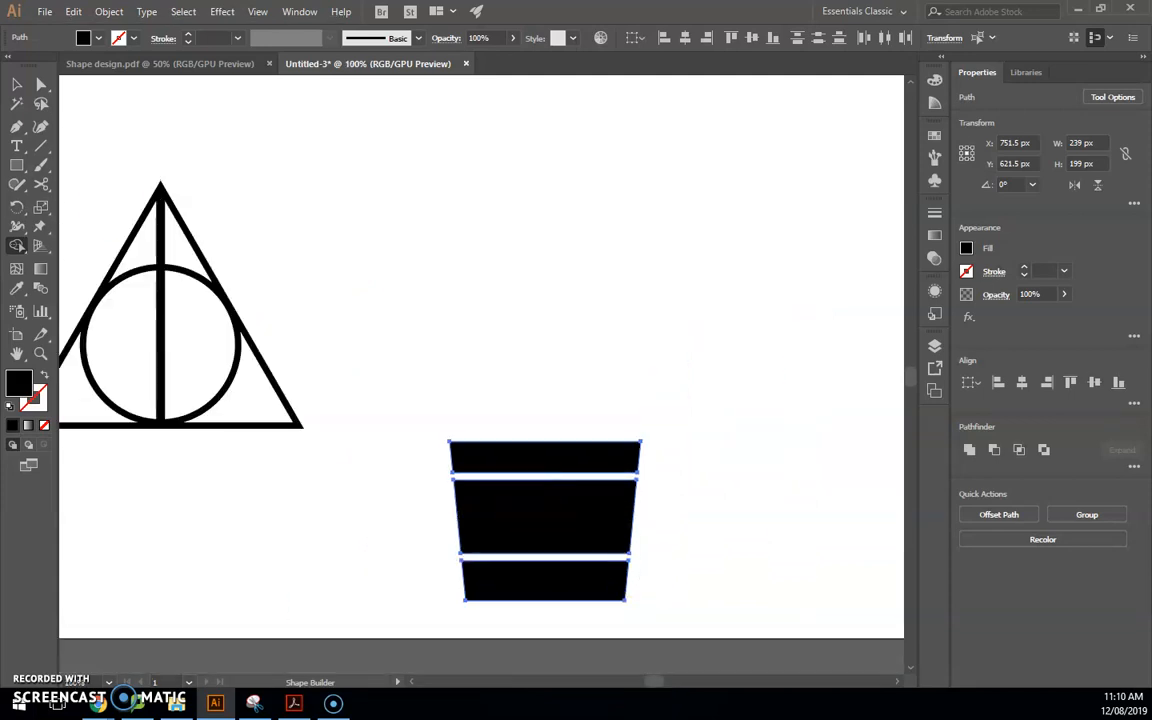
{"action": "left_click_drag", "start_coordinate": [0, 50], "coordinate": [435, 190]}
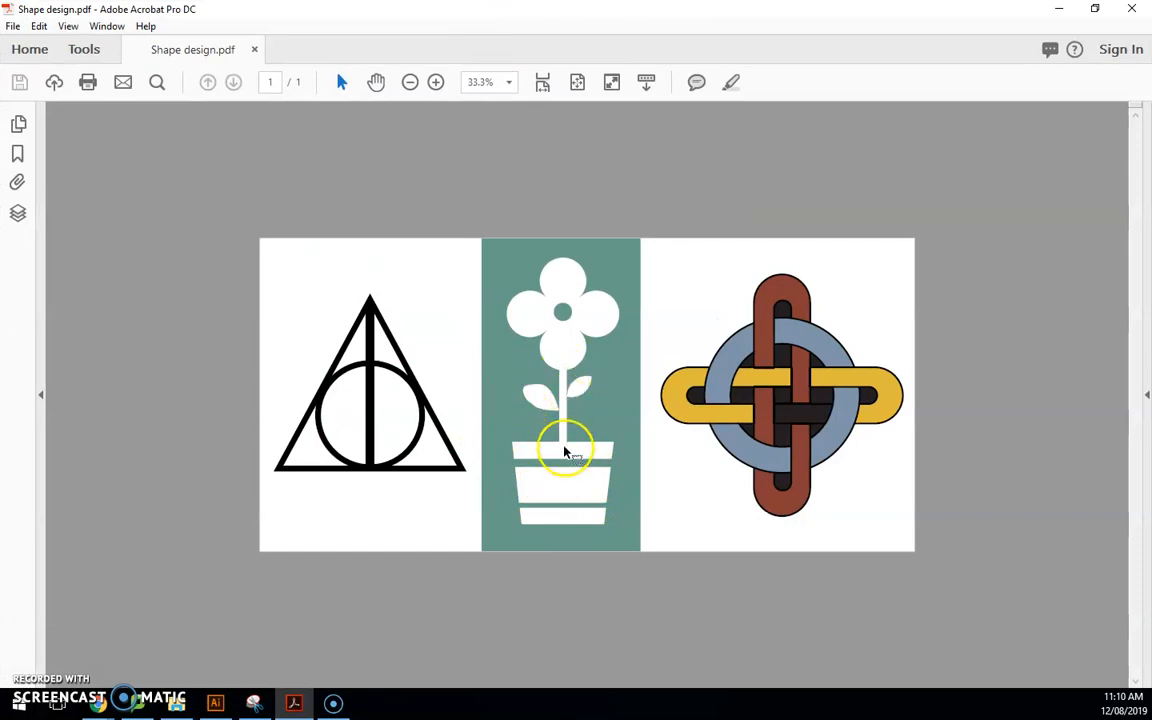
{"action": "left_click_drag", "start_coordinate": [568, 33], "coordinate": [0, 250]}
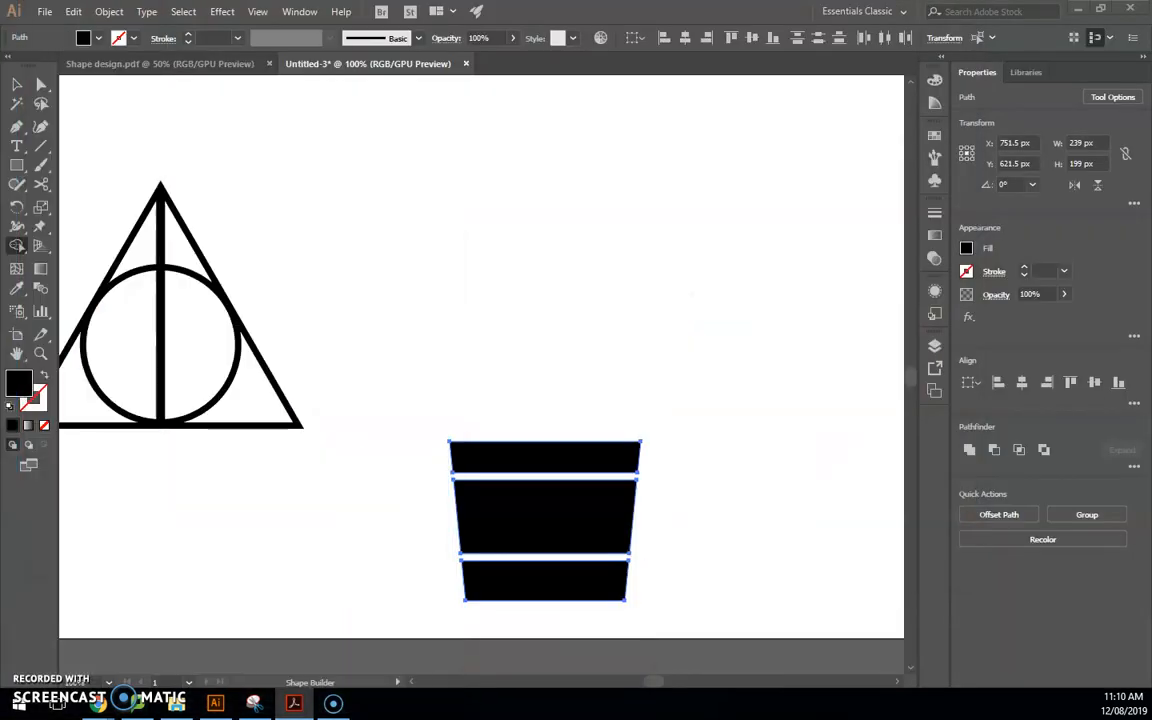
Draw a tall, 18 px wide stem rising from the pot
{"action": "left_click", "coordinate": [17, 165]}
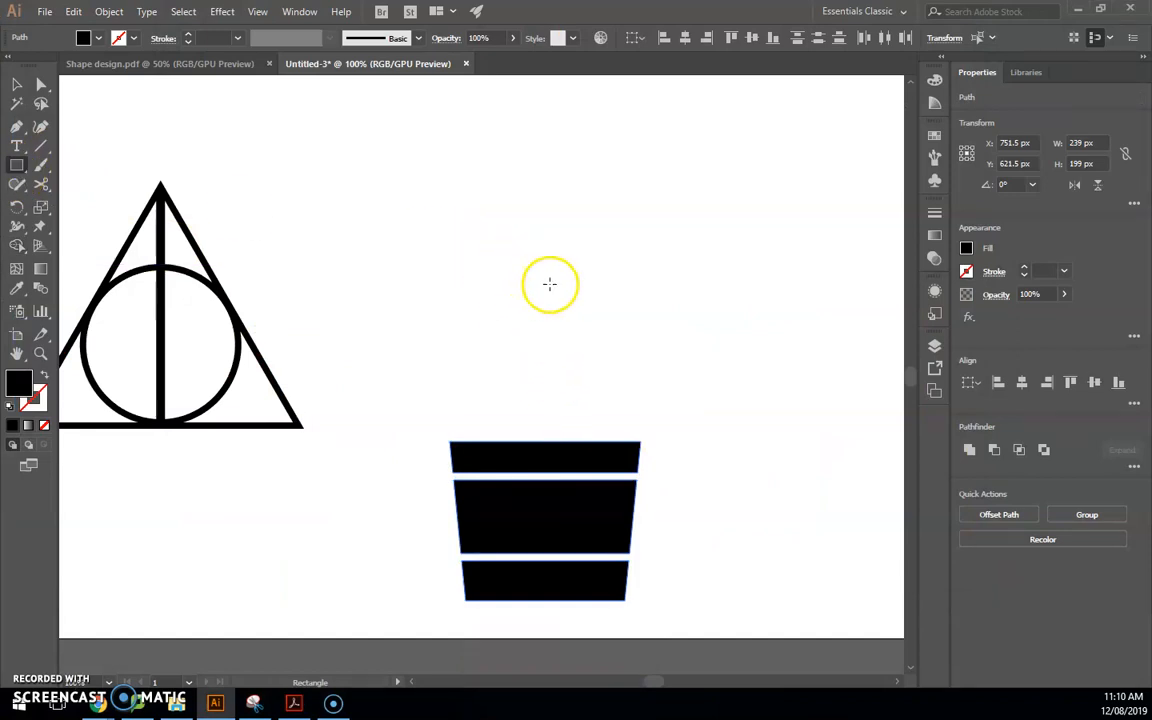
{"action": "left_click_drag", "start_coordinate": [543, 284], "coordinate": [554, 446]}
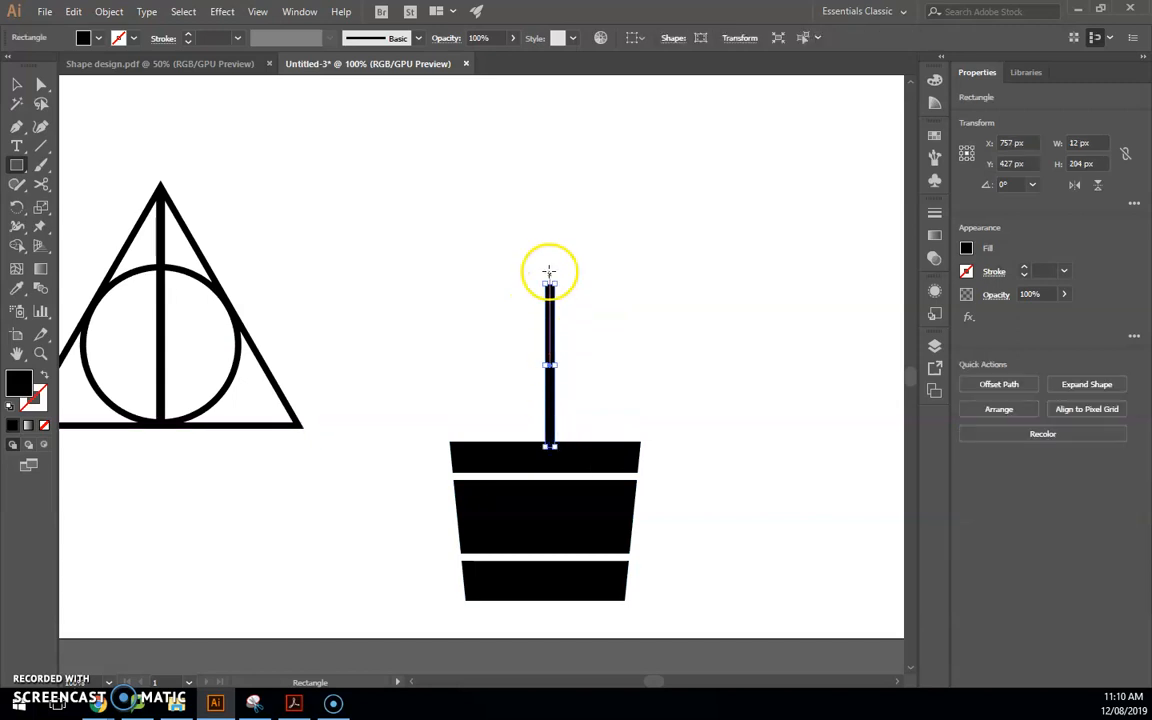
{"action": "scroll", "coordinate": [550, 285], "scroll_direction": "up", "scroll_amount": 3}
{"action": "left_click_drag", "start_coordinate": [543, 265], "coordinate": [539, 141]}
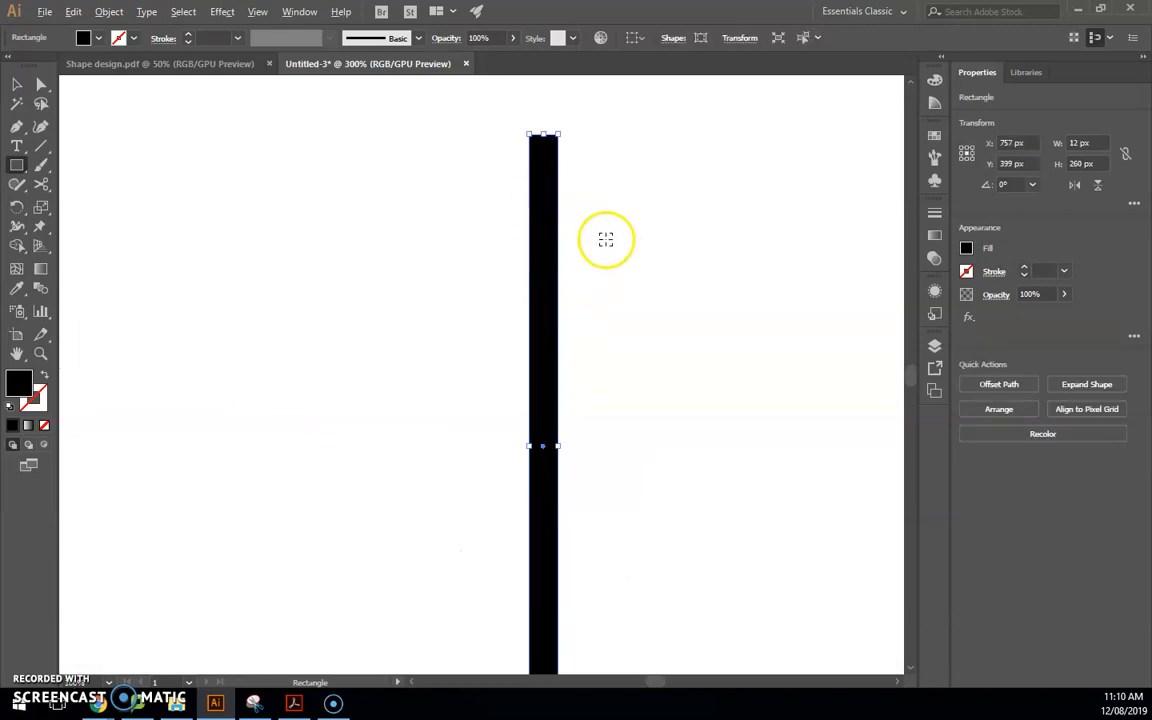
{"action": "scroll", "coordinate": [625, 283], "scroll_direction": "down", "scroll_amount": 3}
{"action": "left_click_drag", "start_coordinate": [596, 338], "coordinate": [588, 338]}
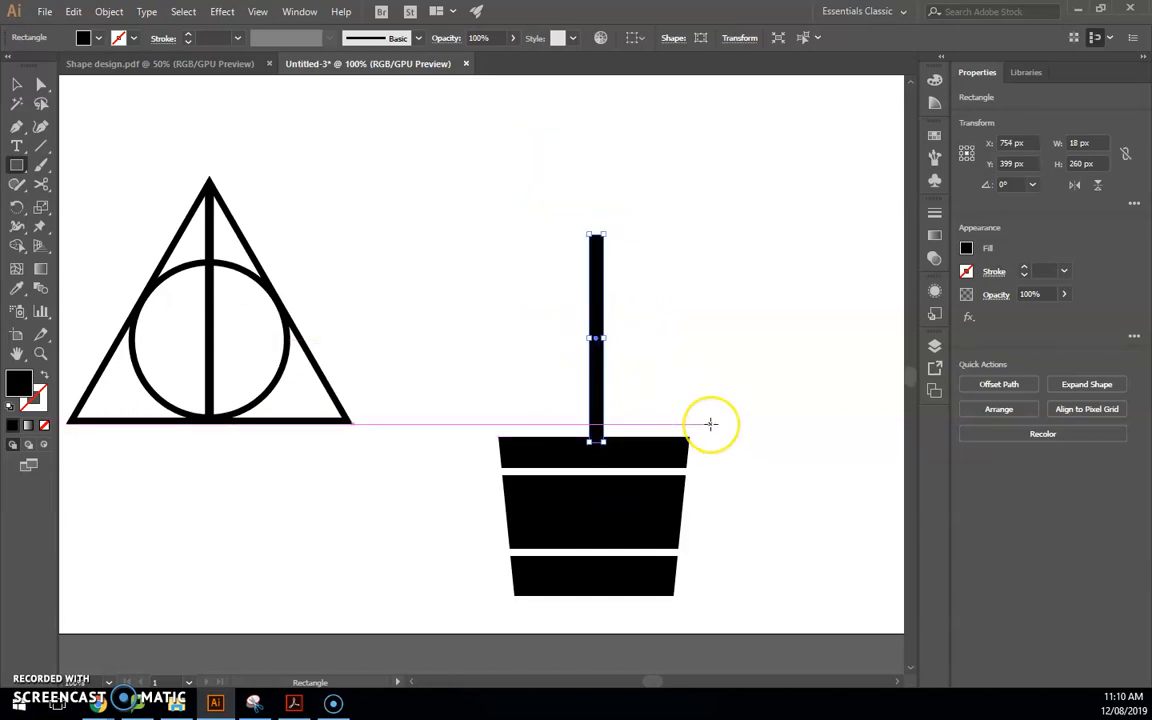
Centre the stem horizontally on the pot and enlarge both proportionally
{"action": "key", "text": "v"}
{"action": "left_click_drag", "start_coordinate": [469, 196], "coordinate": [742, 614]}
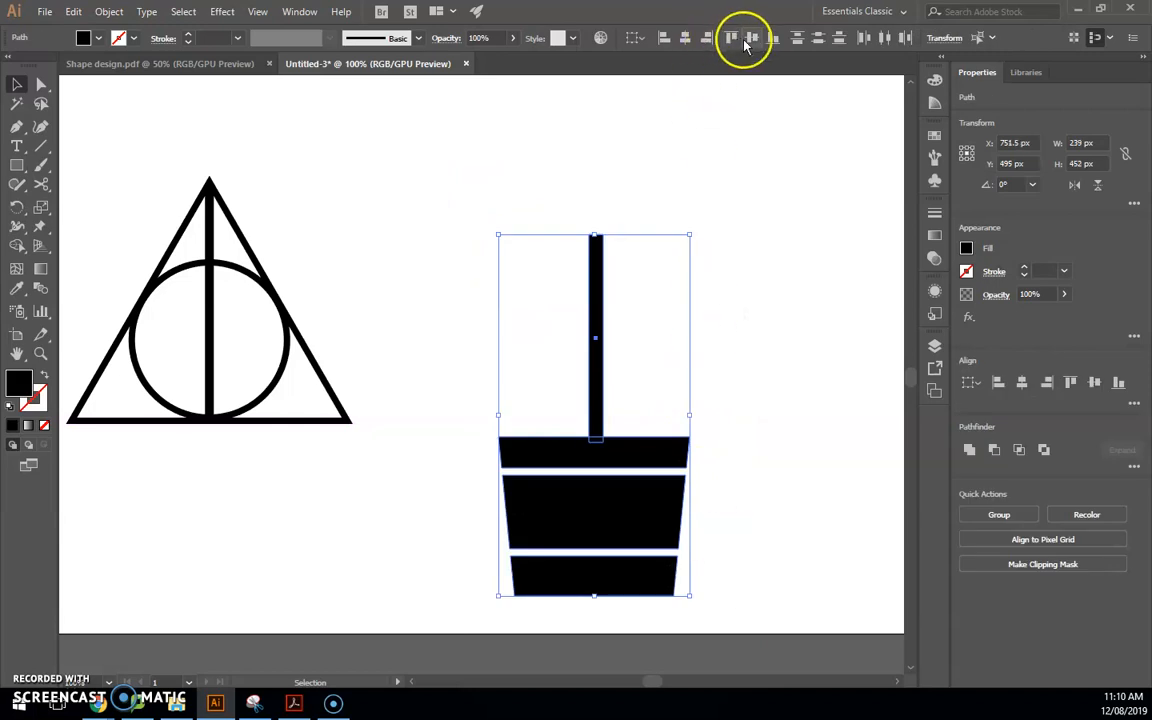
{"action": "left_click", "coordinate": [684, 38]}
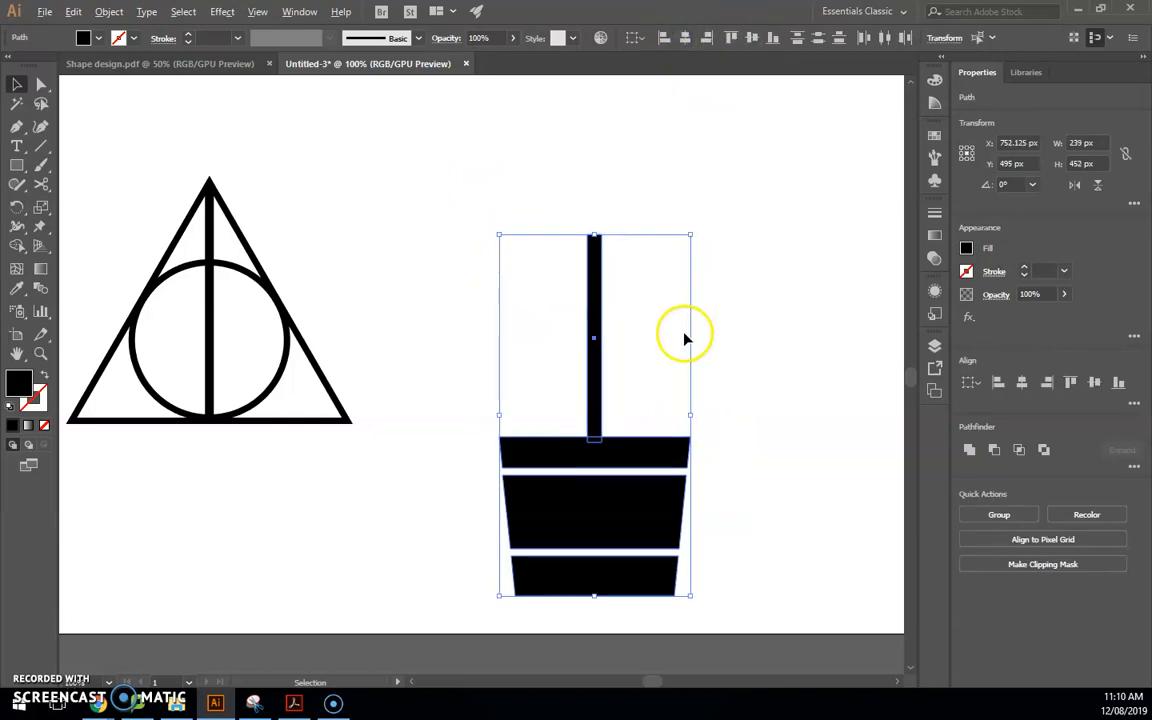
{"action": "scroll", "coordinate": [687, 338], "scroll_direction": "down", "scroll_amount": 1}
{"action": "left_click_drag", "start_coordinate": [690, 268], "coordinate": [750, 238]}
Move the pot and stem left and down, then check the reference design
{"action": "key", "text": "a"}
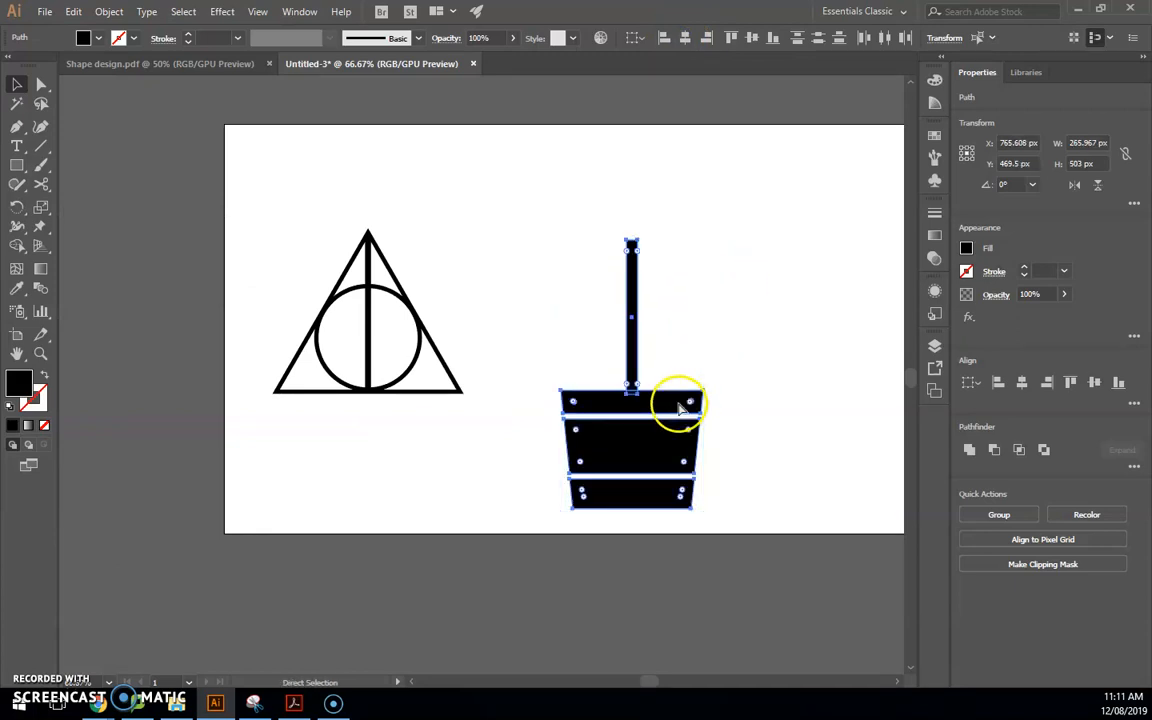
{"action": "key", "text": "v"}
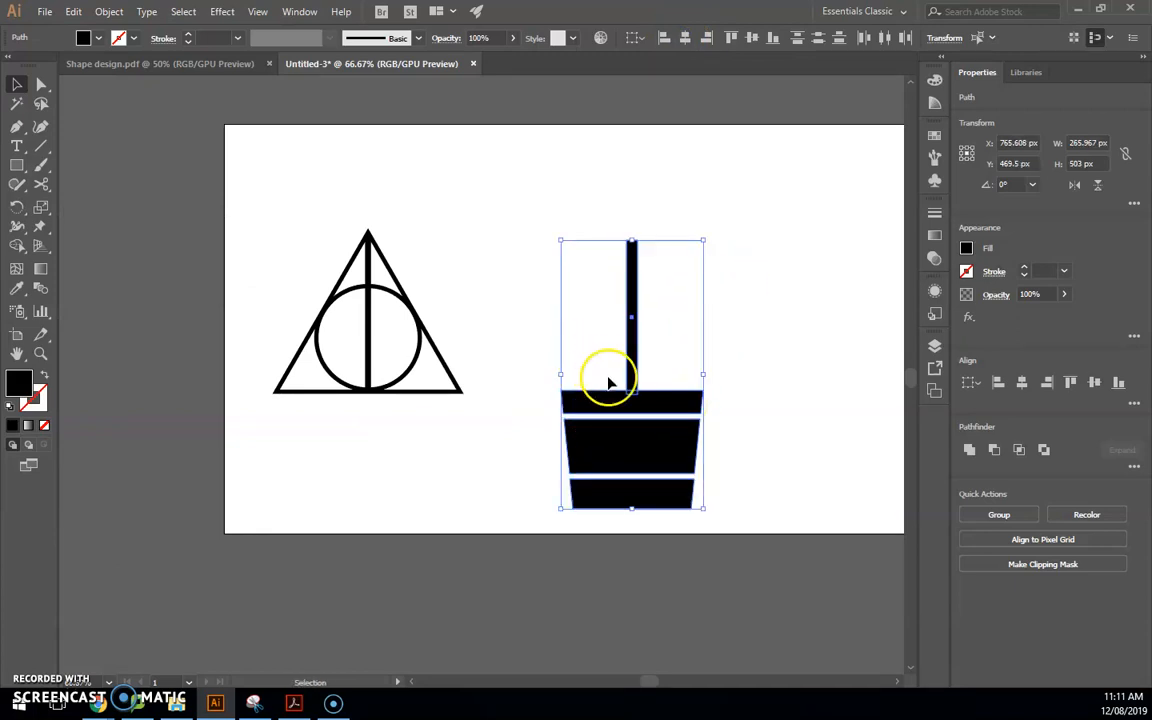
{"action": "left_click_drag", "start_coordinate": [658, 406], "coordinate": [624, 416]}
{"action": "left_click", "coordinate": [736, 416]}
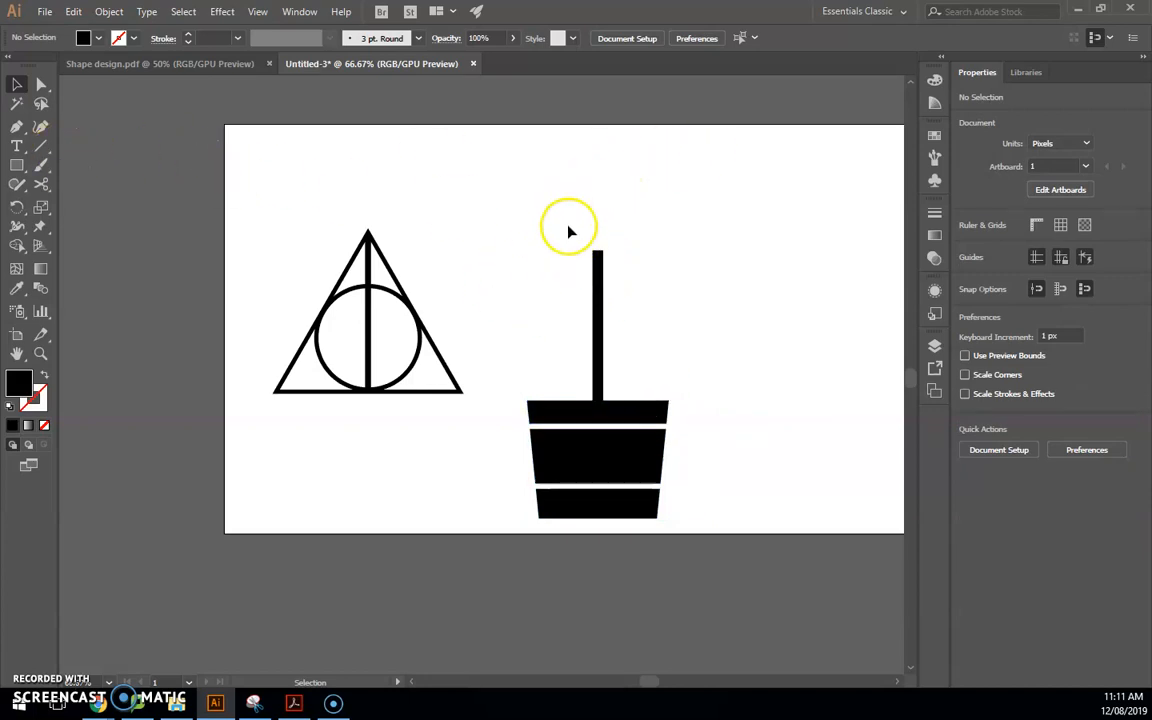
{"action": "left_click", "coordinate": [294, 703]}
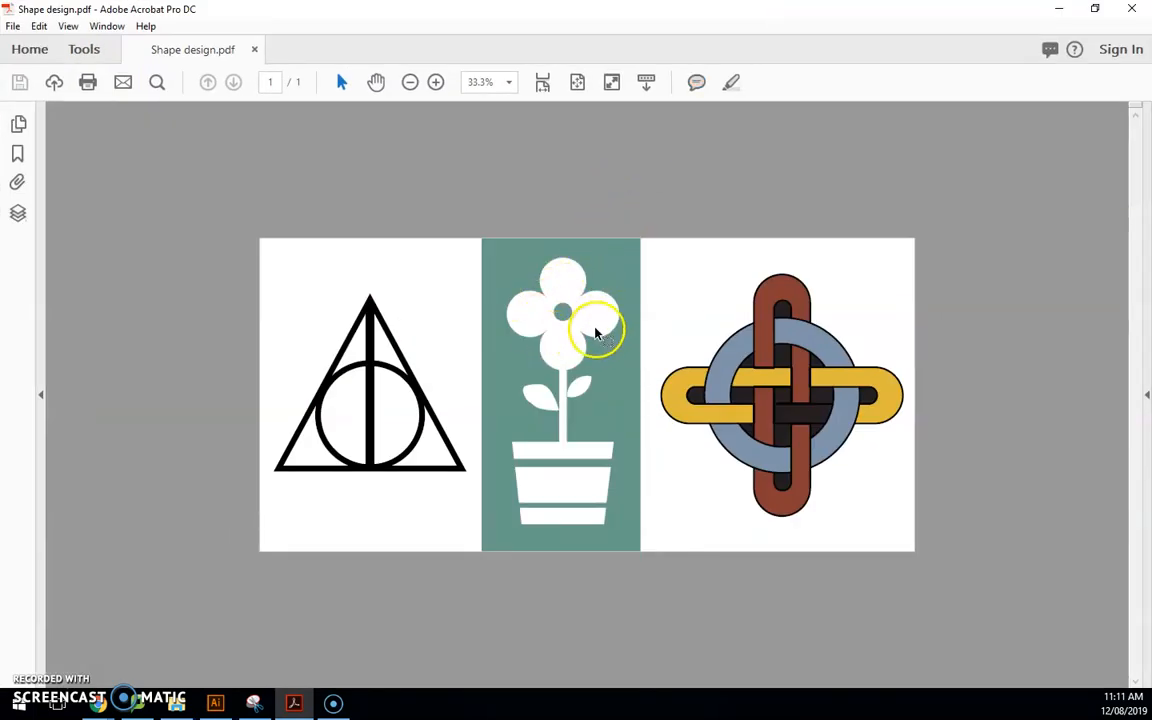
{"action": "left_click_drag", "start_coordinate": [587, 13], "coordinate": [0, 6]}
{"action": "left_click_drag", "start_coordinate": [16, 165], "coordinate": [71, 207]}
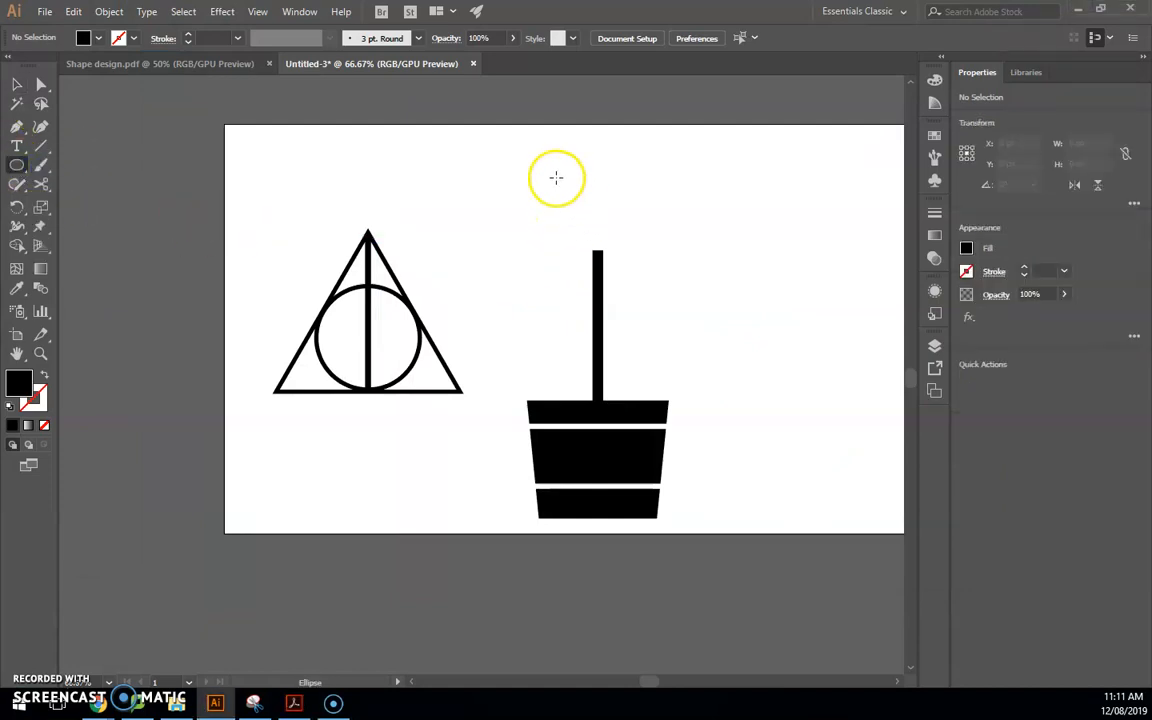
Draw a circle above the stem and duplicate it to the right
{"action": "left_click_drag", "start_coordinate": [527, 192], "coordinate": [597, 260]}
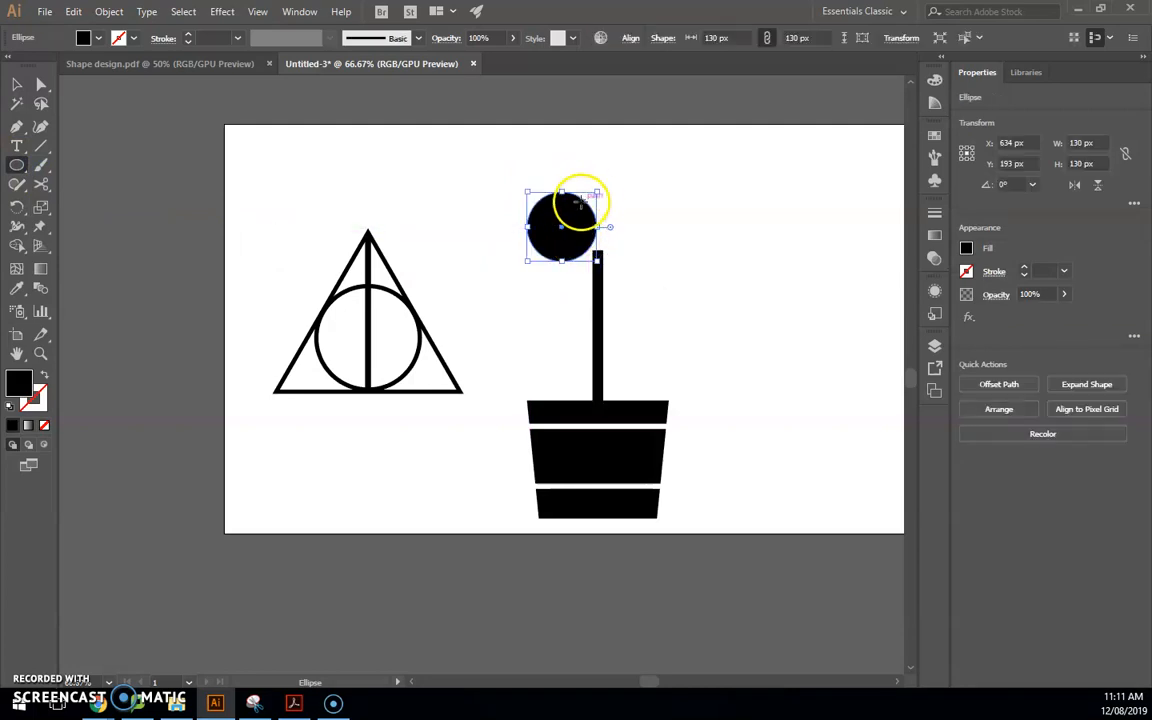
{"action": "key", "text": "v"}
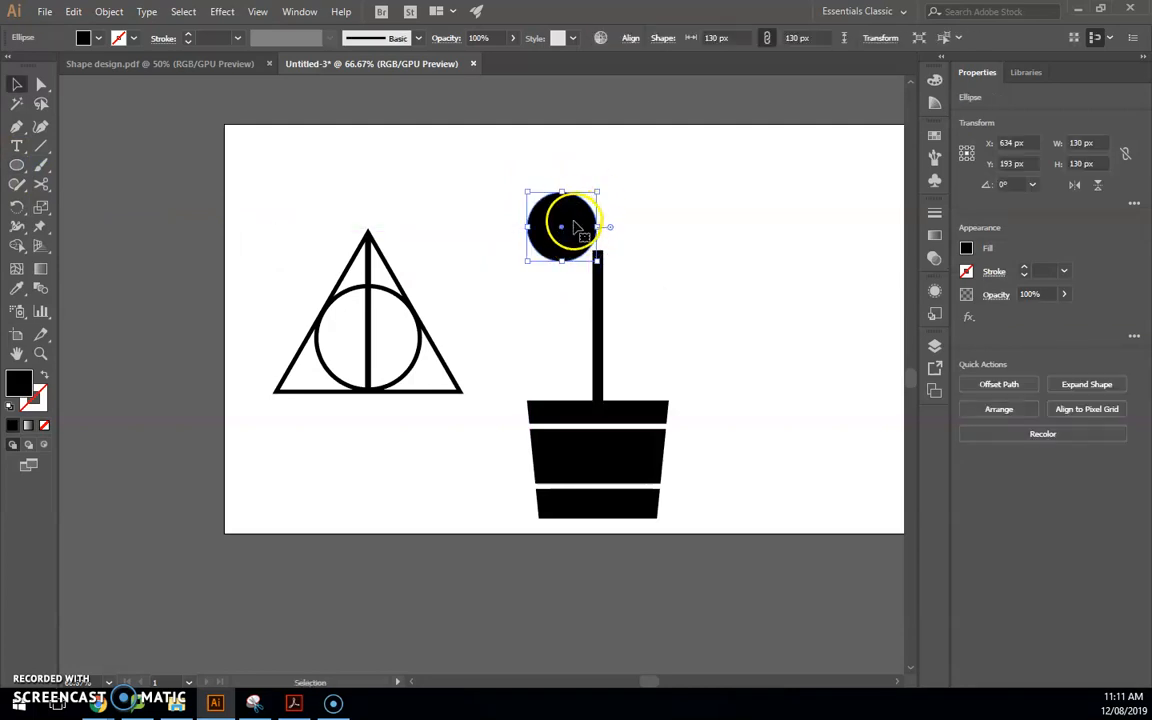
{"action": "left_click_drag", "start_coordinate": [586, 230], "coordinate": [556, 192]}
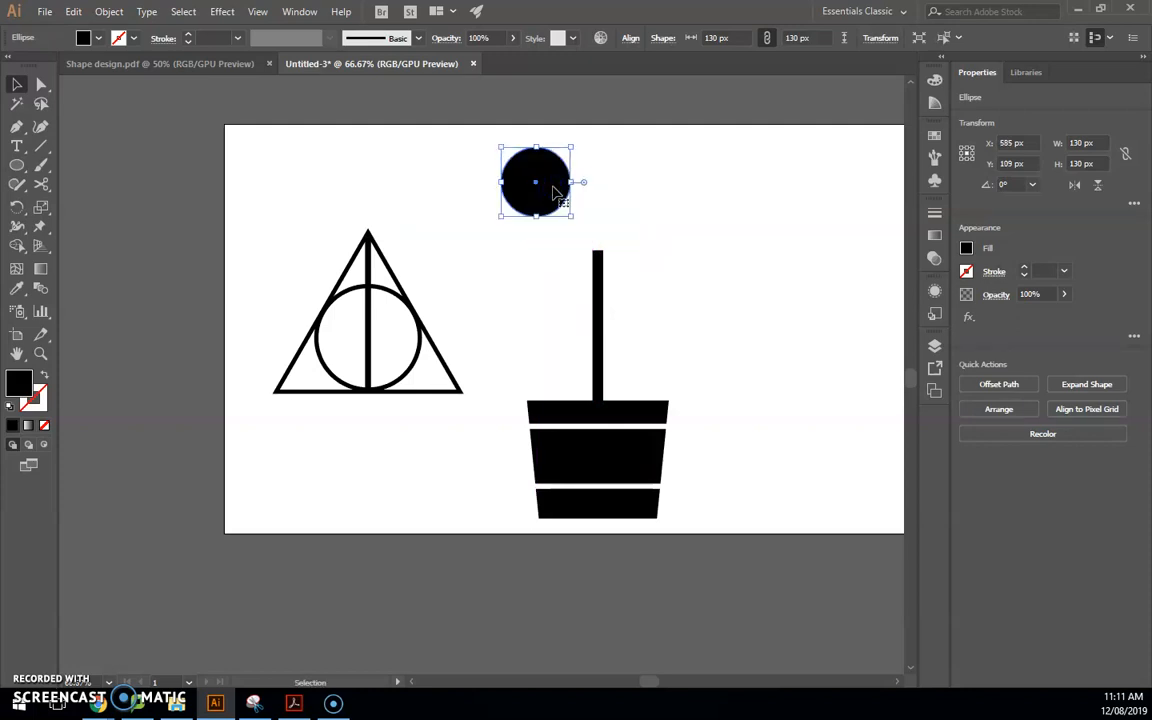
{"action": "left_click_drag", "start_coordinate": [556, 178], "coordinate": [622, 177]}
{"action": "left_click_drag", "start_coordinate": [478, 136], "coordinate": [614, 268]}
Undo the misplaced copies and select all four circles of the 2×2 cluster
{"action": "key", "text": "ctrl+z"}
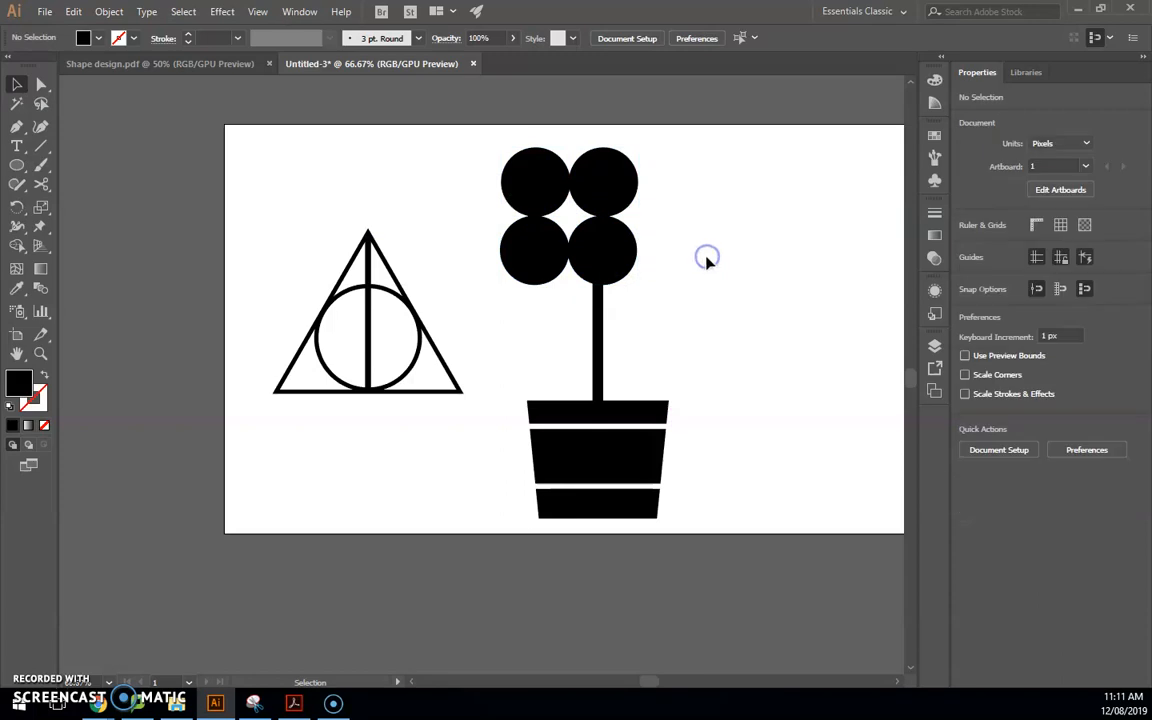
{"action": "left_click", "coordinate": [528, 176]}
{"action": "left_click", "coordinate": [604, 183], "text": "shift"}
{"action": "left_click", "coordinate": [622, 232], "text": "shift"}
{"action": "left_click", "coordinate": [560, 248], "text": "shift"}
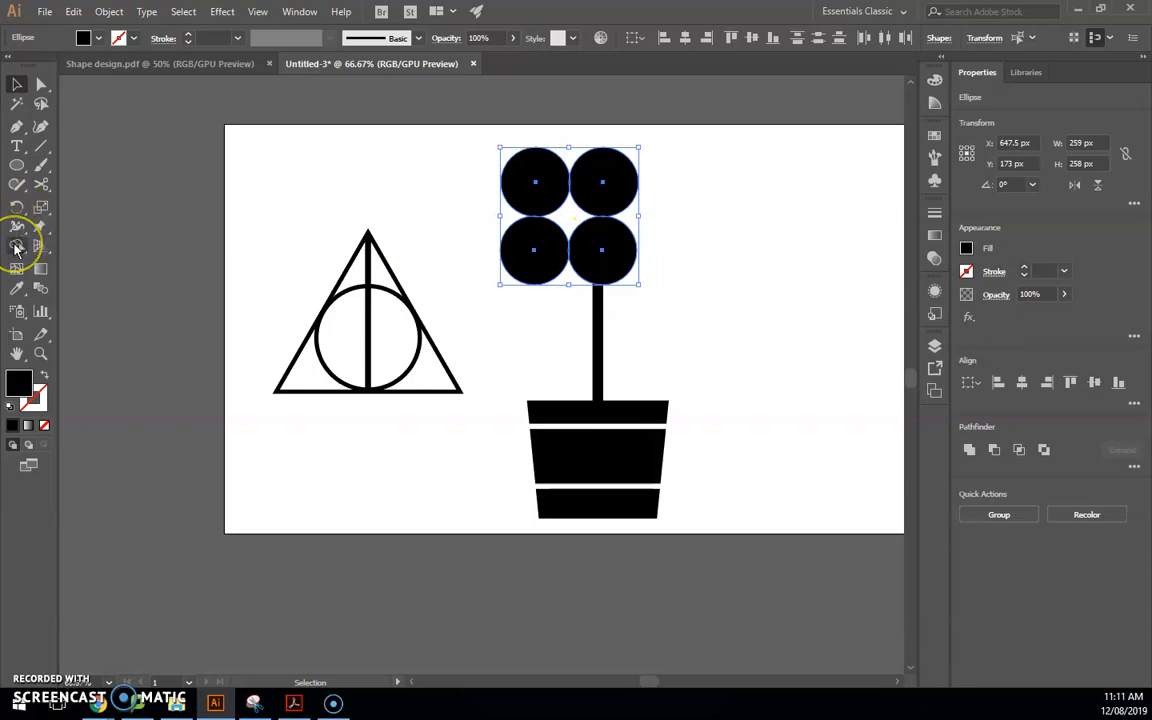
Merge the four circles with Shape Builder into one 259 × 258 px flower head
{"action": "left_click", "coordinate": [15, 246]}
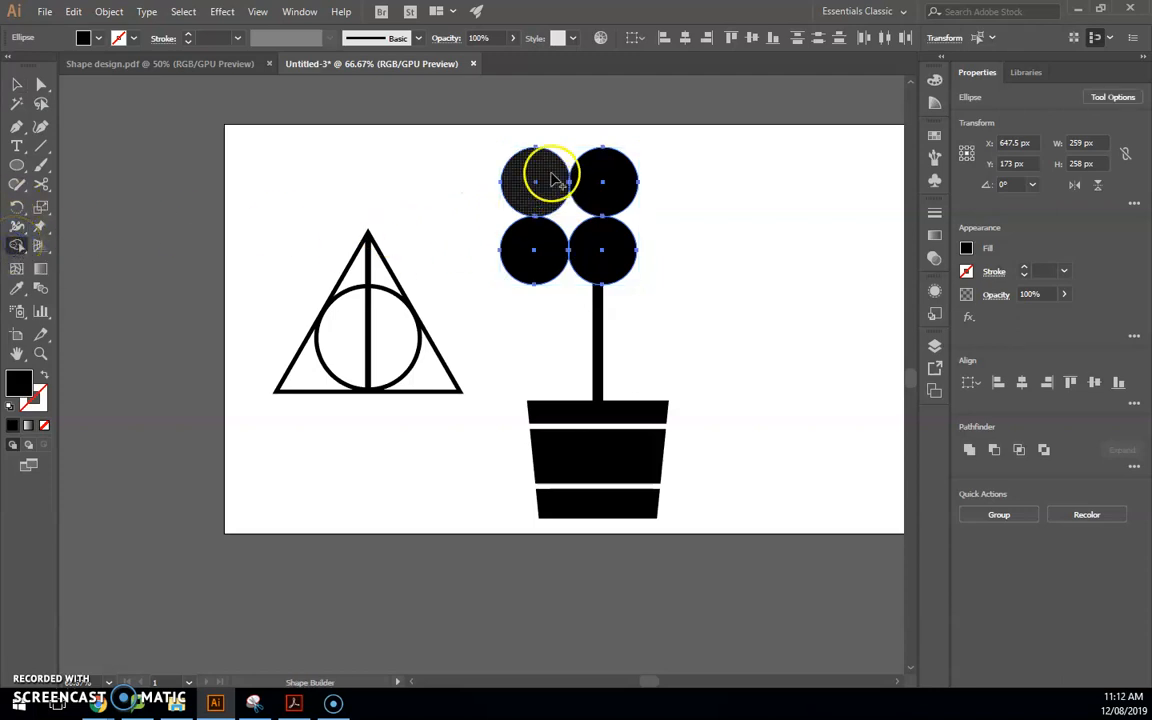
{"action": "mouse_move", "coordinate": [558, 187]}
{"action": "left_mouse_down"}
{"action": "mouse_move", "coordinate": [597, 185]}
{"action": "mouse_move", "coordinate": [597, 229]}
{"action": "mouse_move", "coordinate": [565, 248]}
{"action": "mouse_move", "coordinate": [612, 257]}
{"action": "left_mouse_up"}
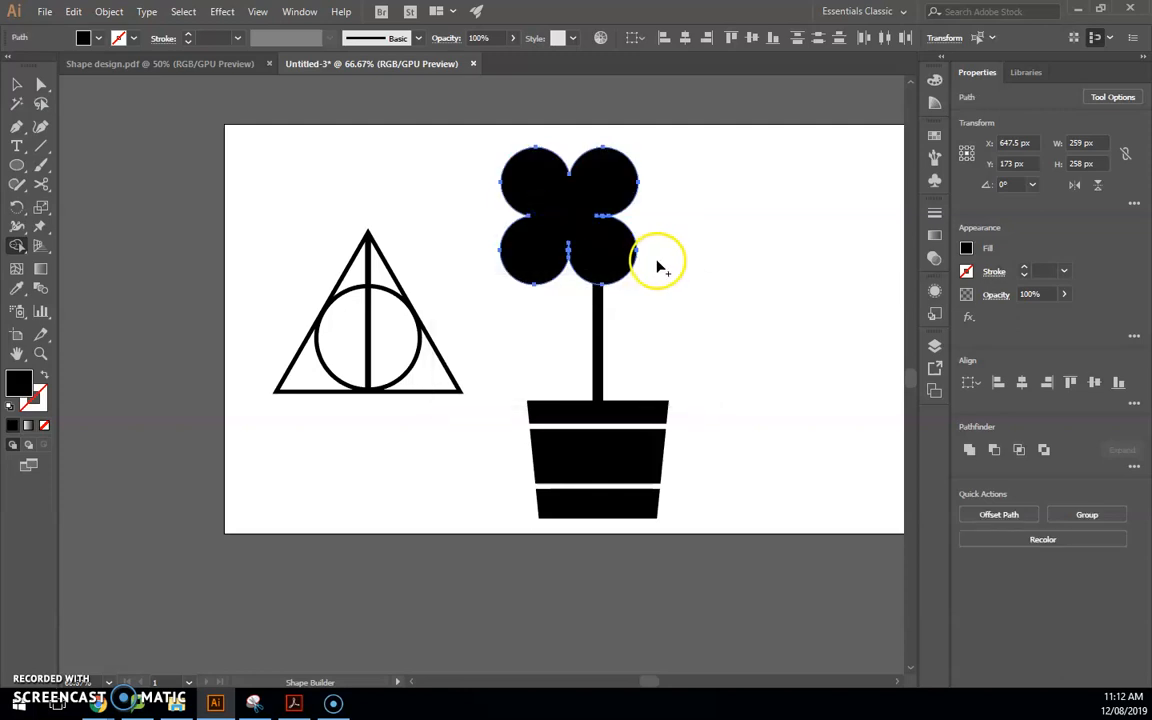
{"action": "key", "text": "v"}
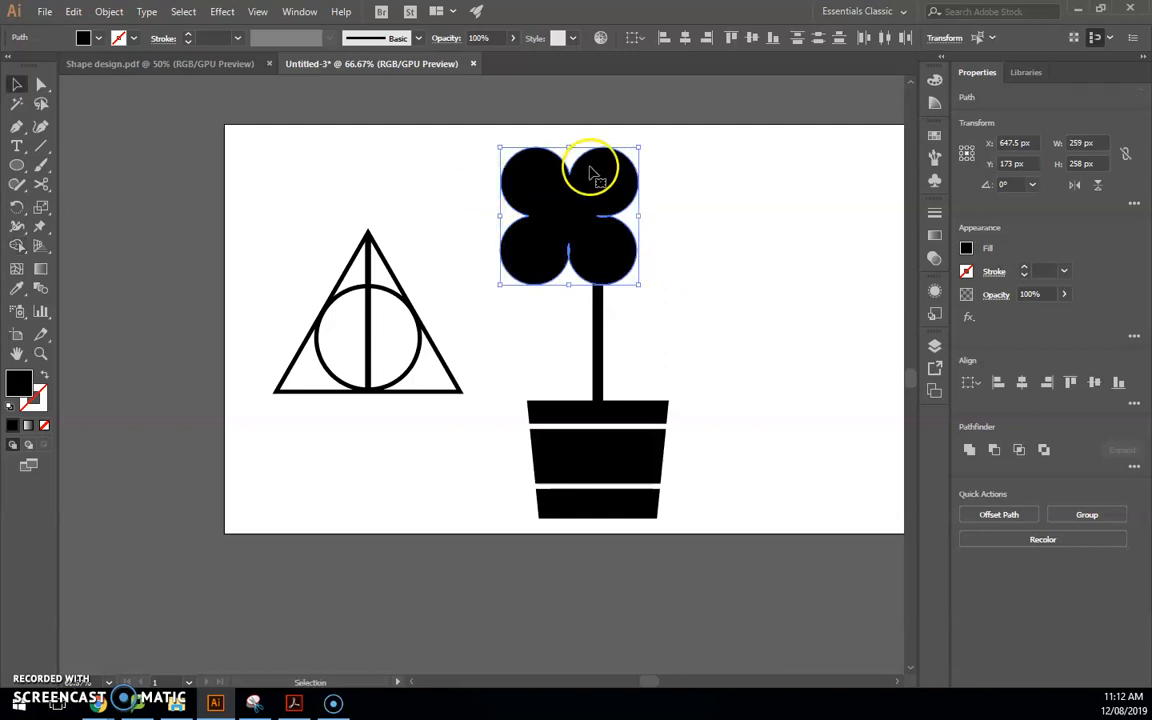
{"action": "key", "text": "ctrl+shift+b"}
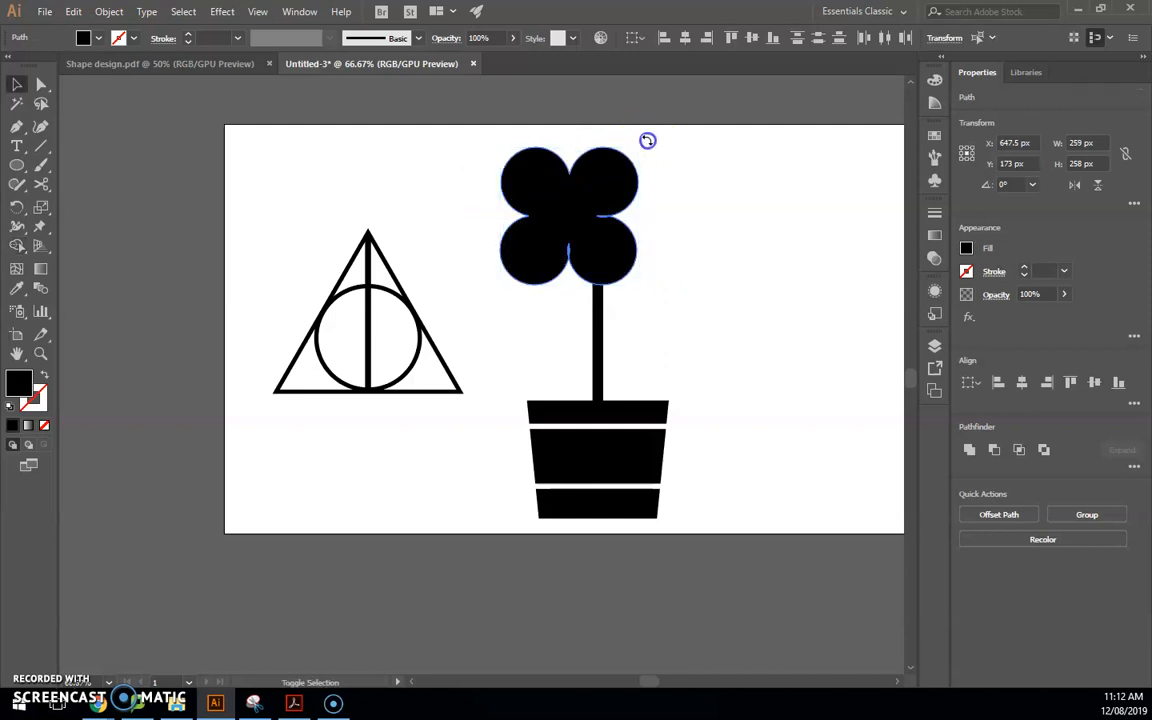
{"action": "key", "text": "ctrl+shift+b"}
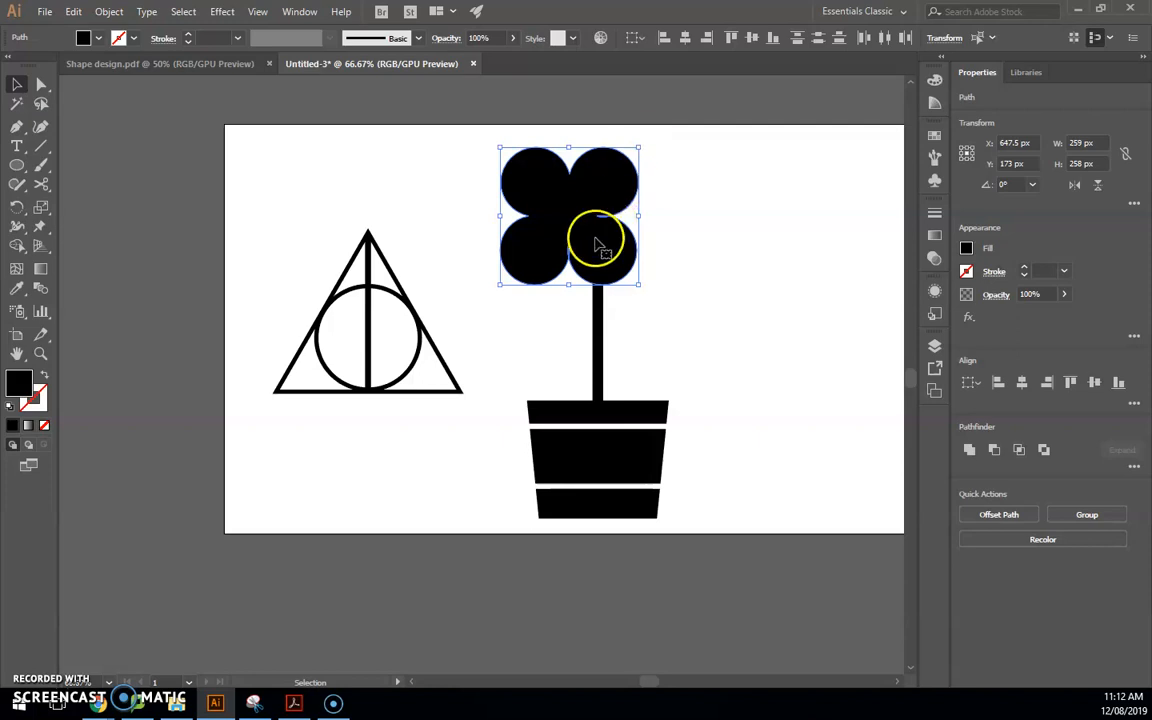
{"action": "scroll", "coordinate": [612, 232], "scroll_direction": "up", "scroll_amount": 4}
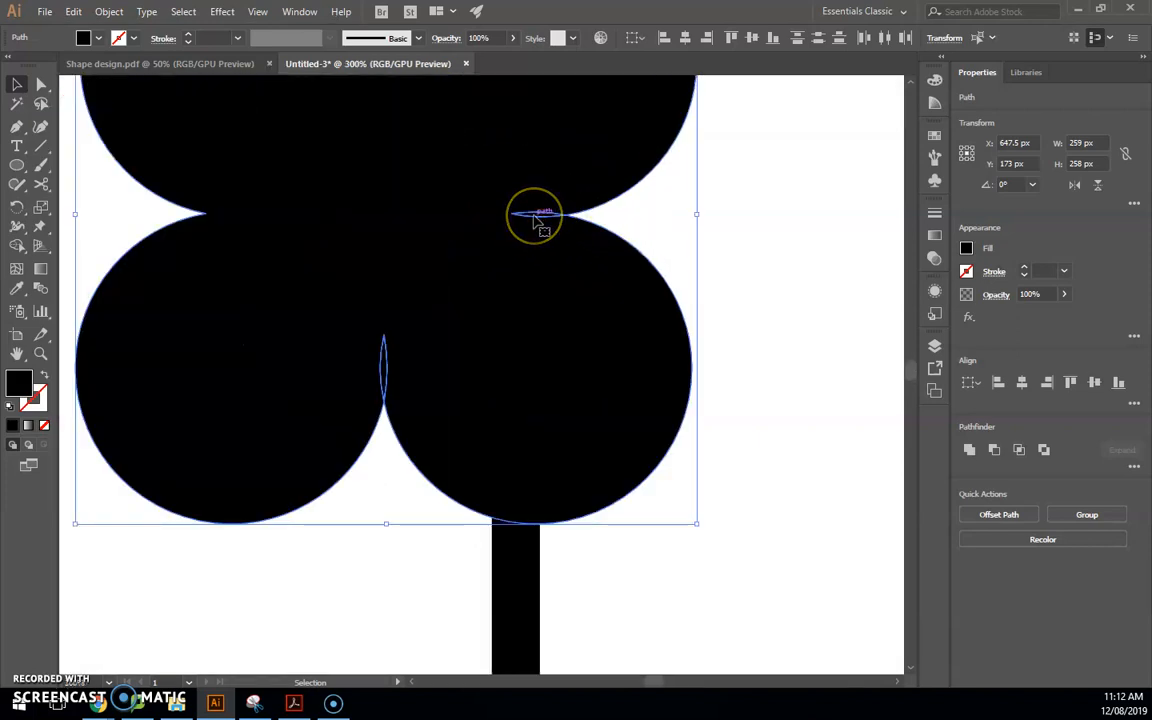
{"action": "scroll", "coordinate": [535, 235], "scroll_direction": "down", "scroll_amount": 3}
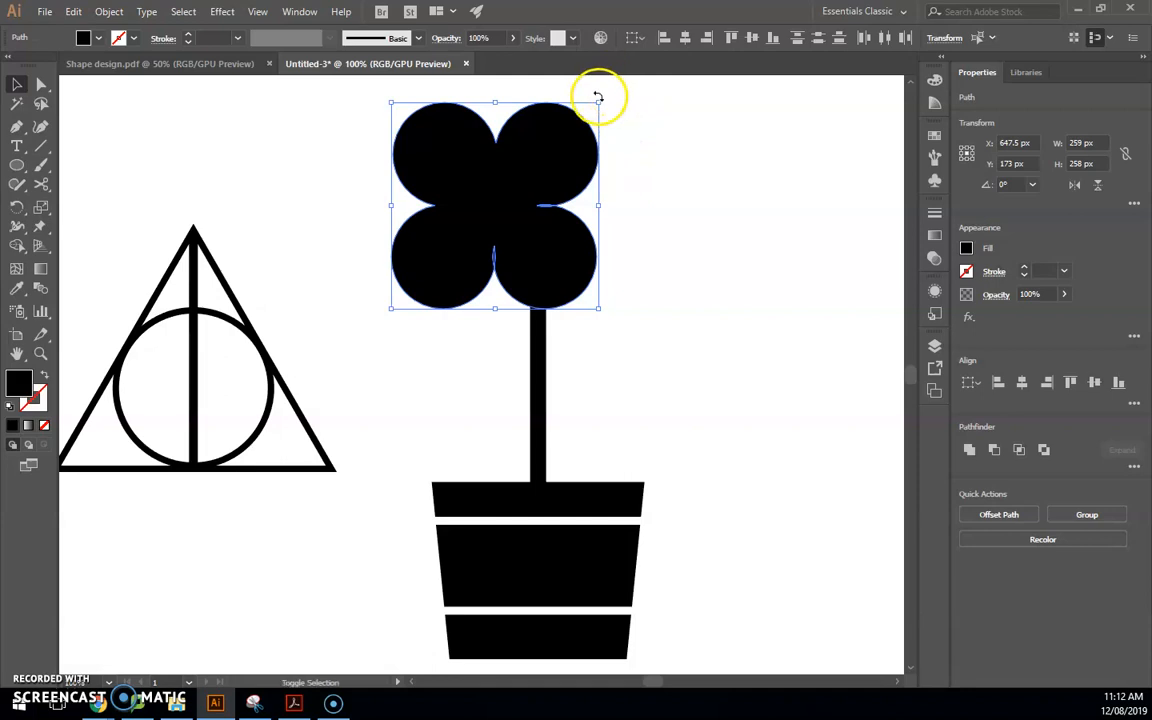
Rotate the flower head to 315°, centre it above the stem, and compare with the reference
{"action": "left_click_drag", "start_coordinate": [608, 95], "coordinate": [609, 95]}
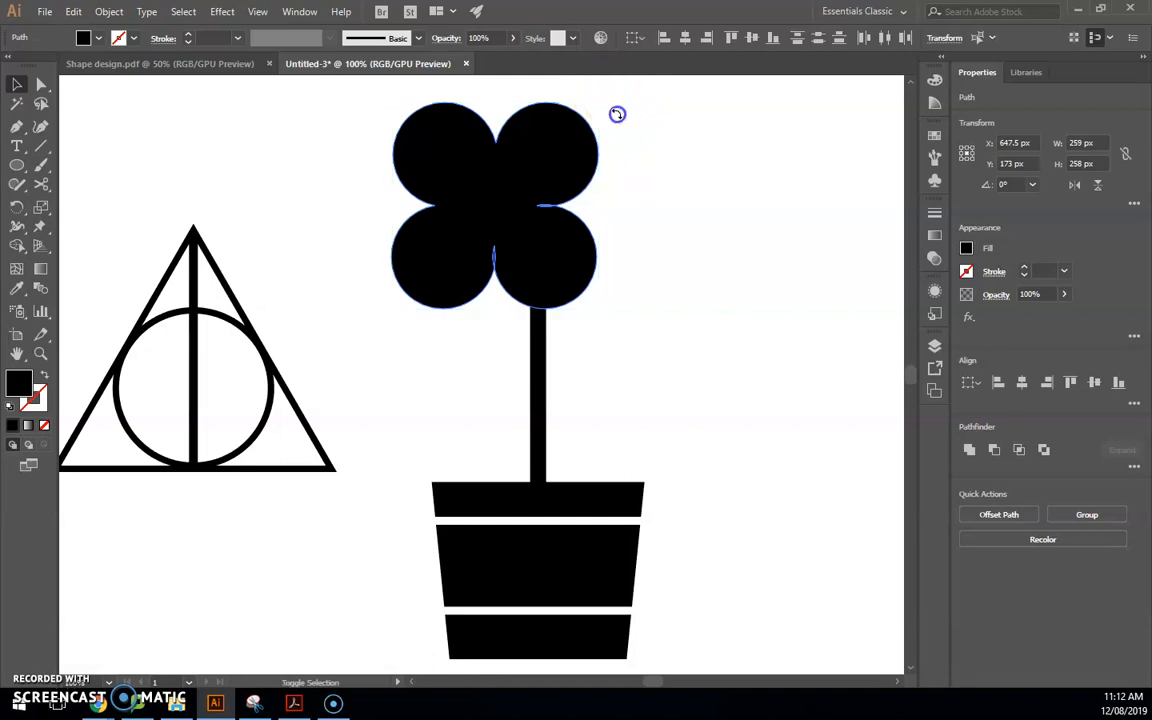
{"action": "left_click_drag", "start_coordinate": [619, 151], "coordinate": [452, 296]}
{"action": "left_click_drag", "start_coordinate": [524, 300], "coordinate": [676, 234]}
{"action": "scroll", "coordinate": [582, 229], "scroll_direction": "down", "scroll_amount": 1}
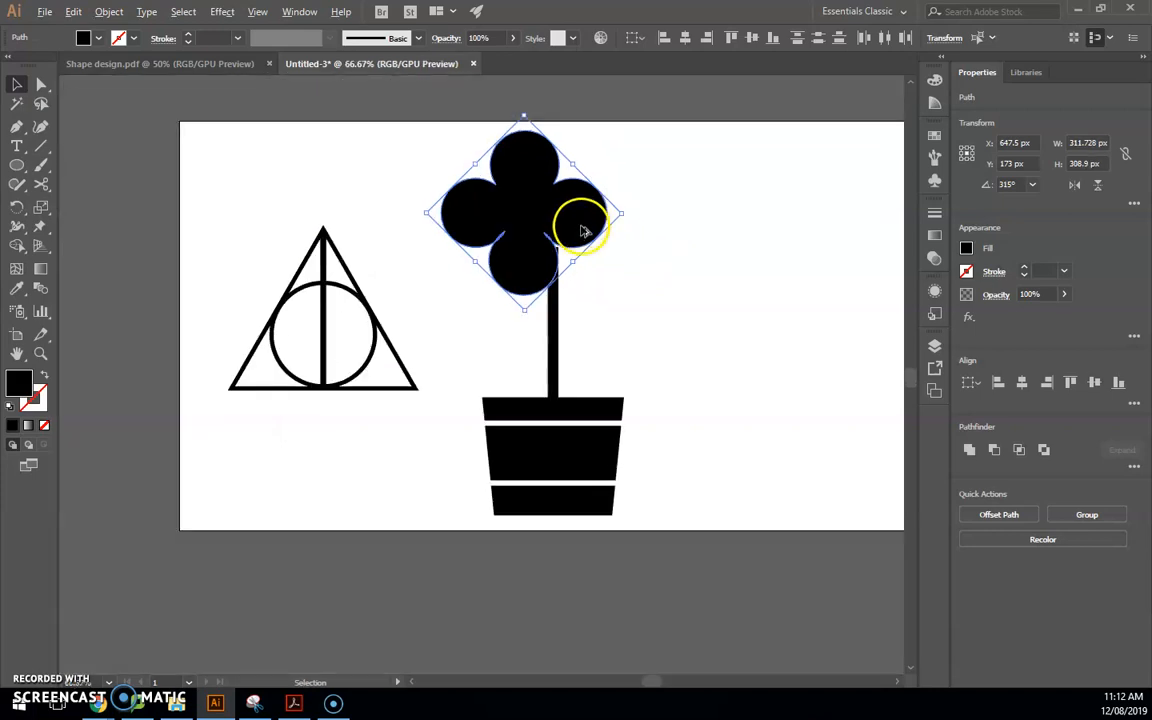
{"action": "left_click_drag", "start_coordinate": [581, 234], "coordinate": [612, 229]}
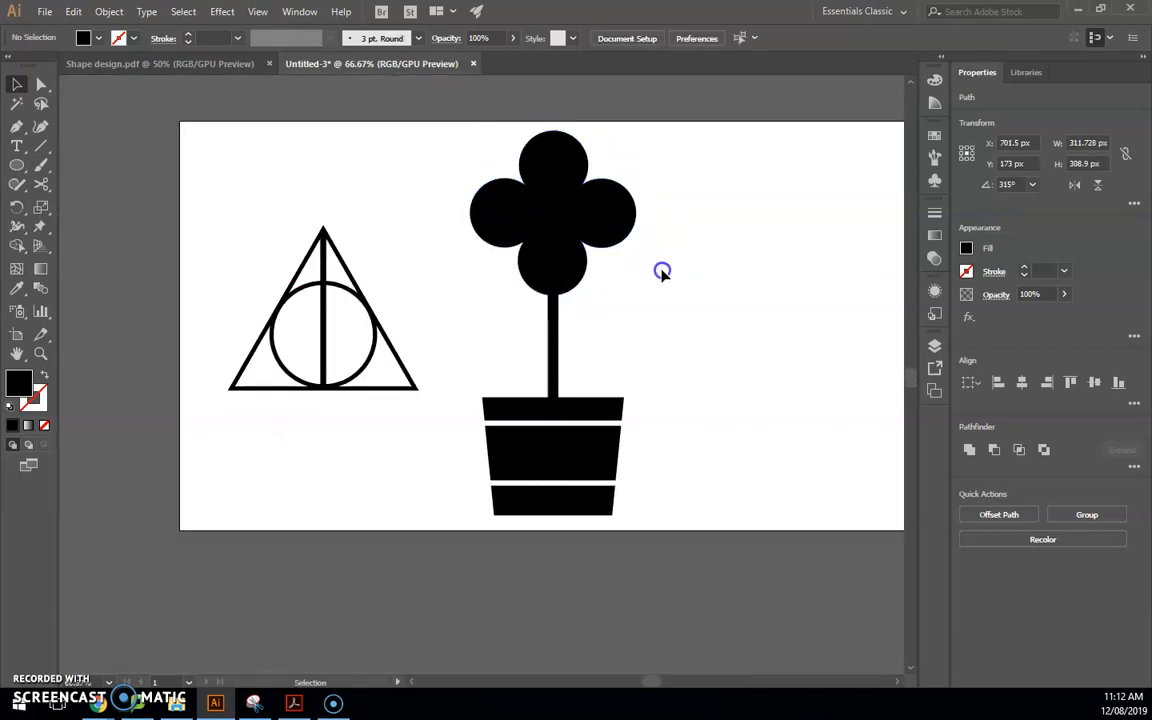
{"action": "left_click", "coordinate": [660, 270]}
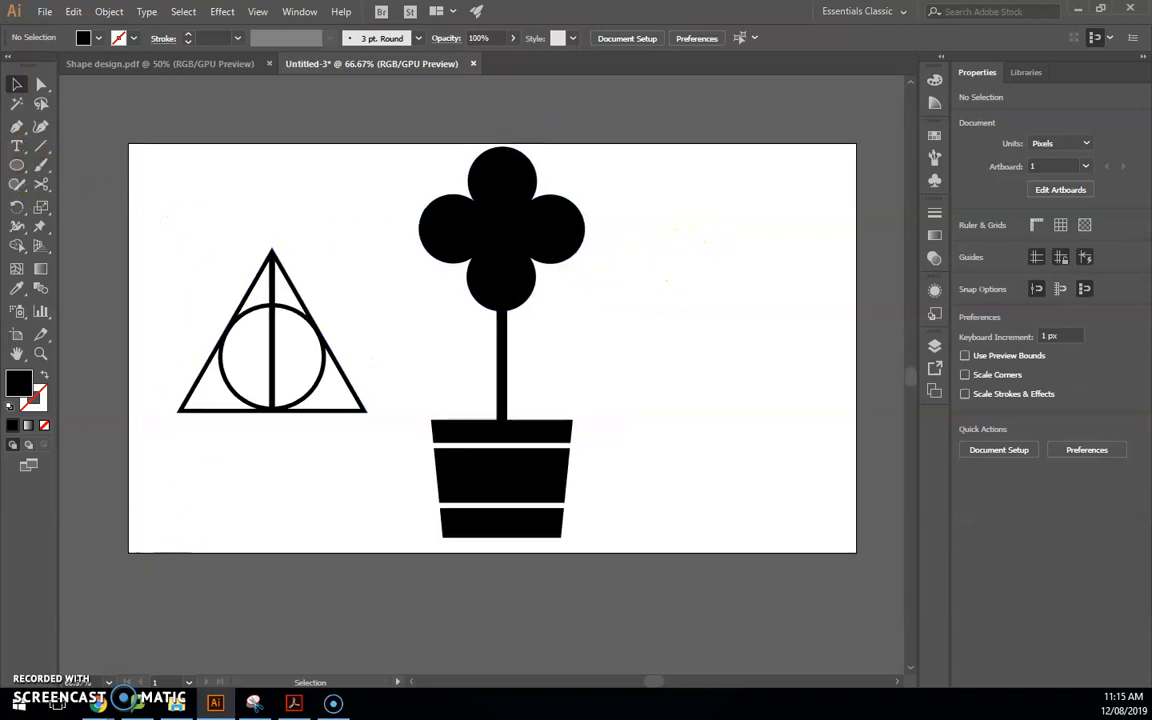
{"action": "left_click_drag", "start_coordinate": [0, 10], "coordinate": [564, 5]}
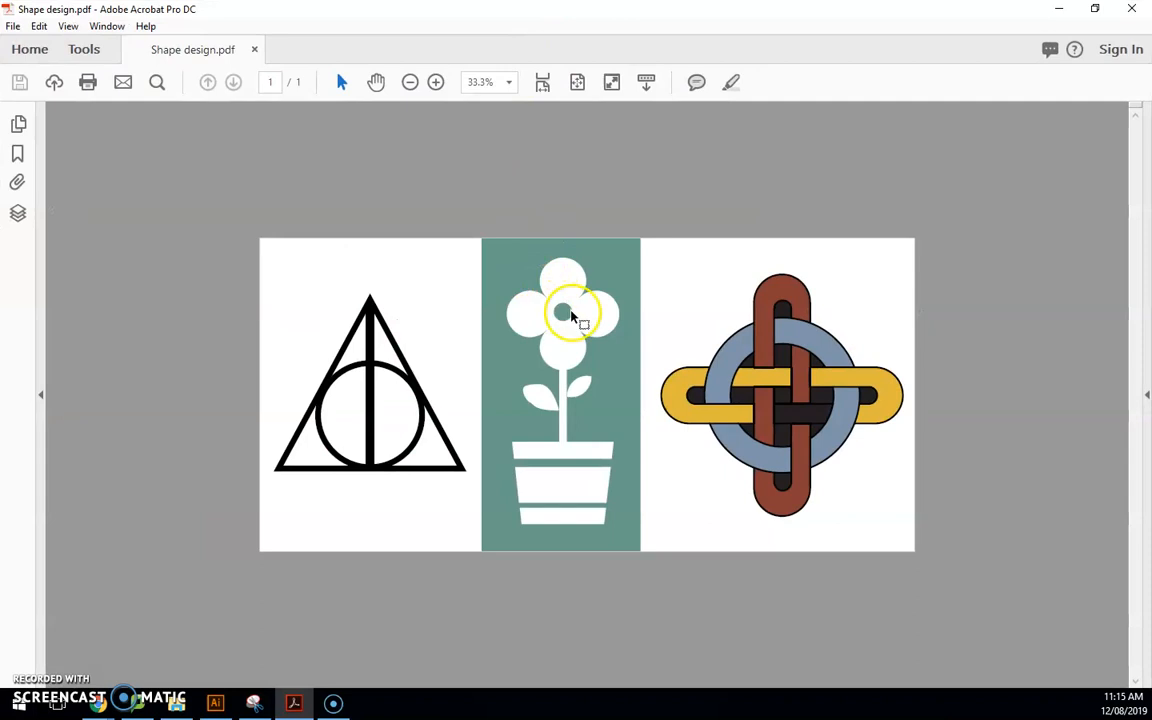
{"action": "left_click_drag", "start_coordinate": [565, 14], "coordinate": [0, 13]}
Draw a 74 px circle at the flower head's centre
{"action": "left_click", "coordinate": [16, 167]}
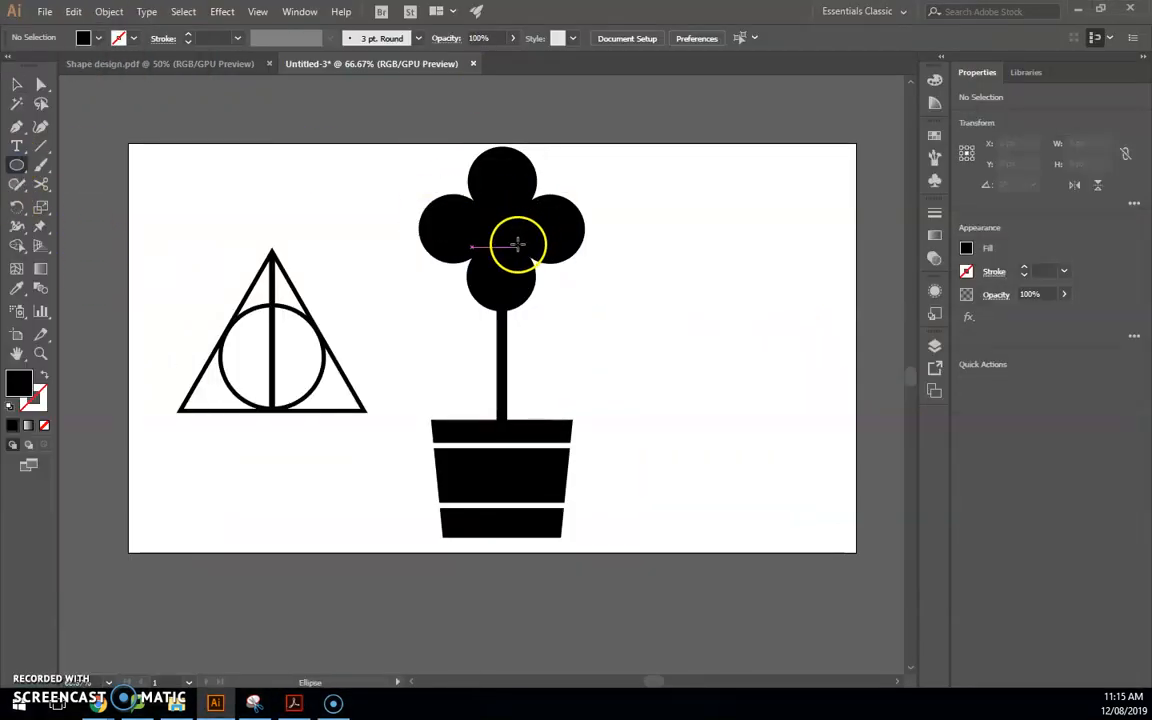
{"action": "scroll", "coordinate": [514, 239], "scroll_direction": "up", "scroll_amount": 3}
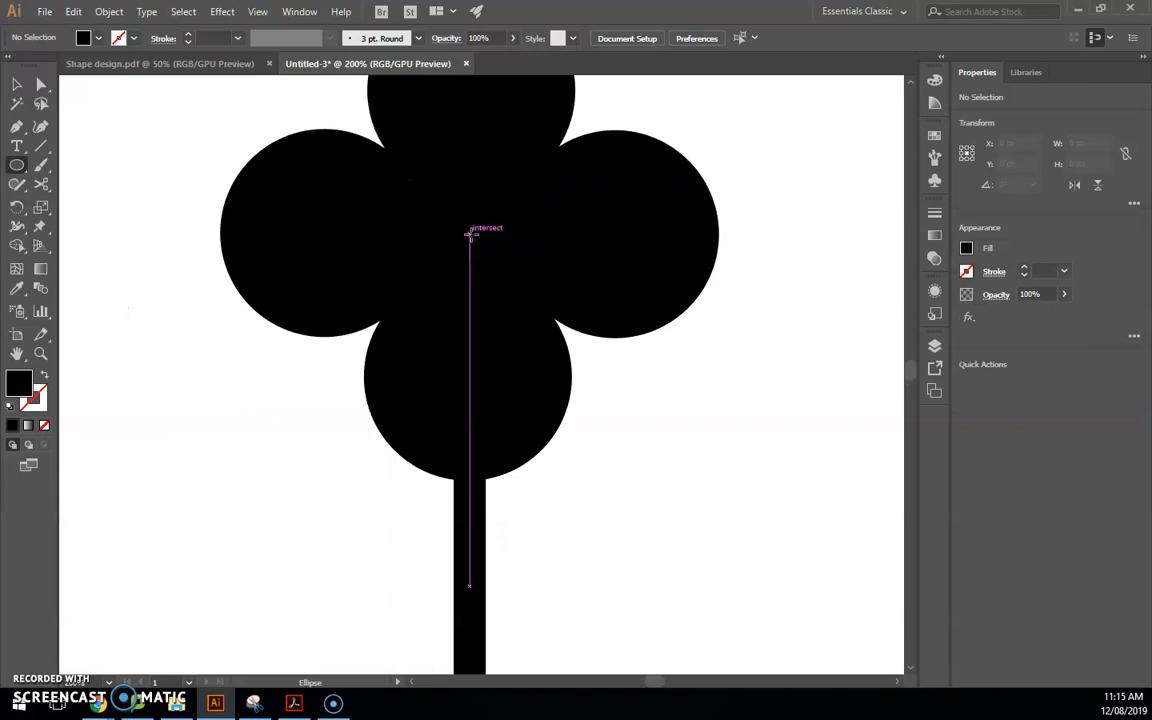
{"action": "left_click_drag", "start_coordinate": [470, 233], "coordinate": [527, 273]}
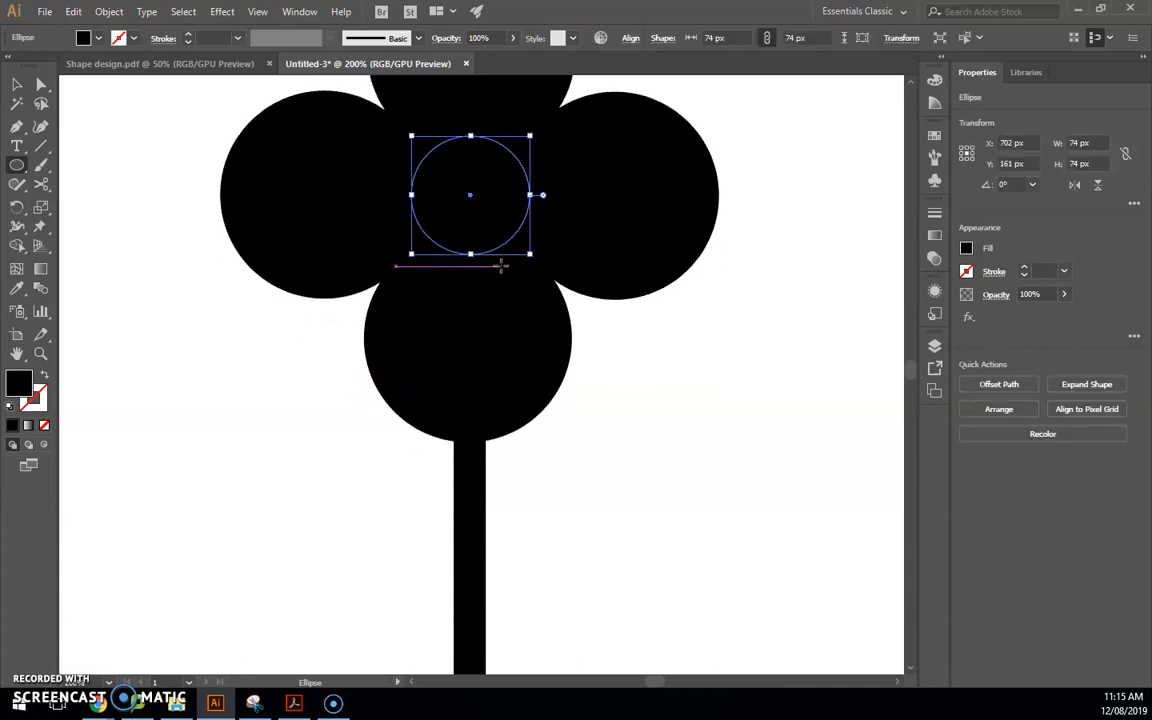
{"action": "scroll", "coordinate": [504, 267], "scroll_direction": "down", "scroll_amount": 3}
{"action": "scroll", "coordinate": [569, 265], "scroll_direction": "up", "scroll_amount": 2}
Cut the centre circle out of the flower head with Shape Builder
{"action": "key", "text": "v"}
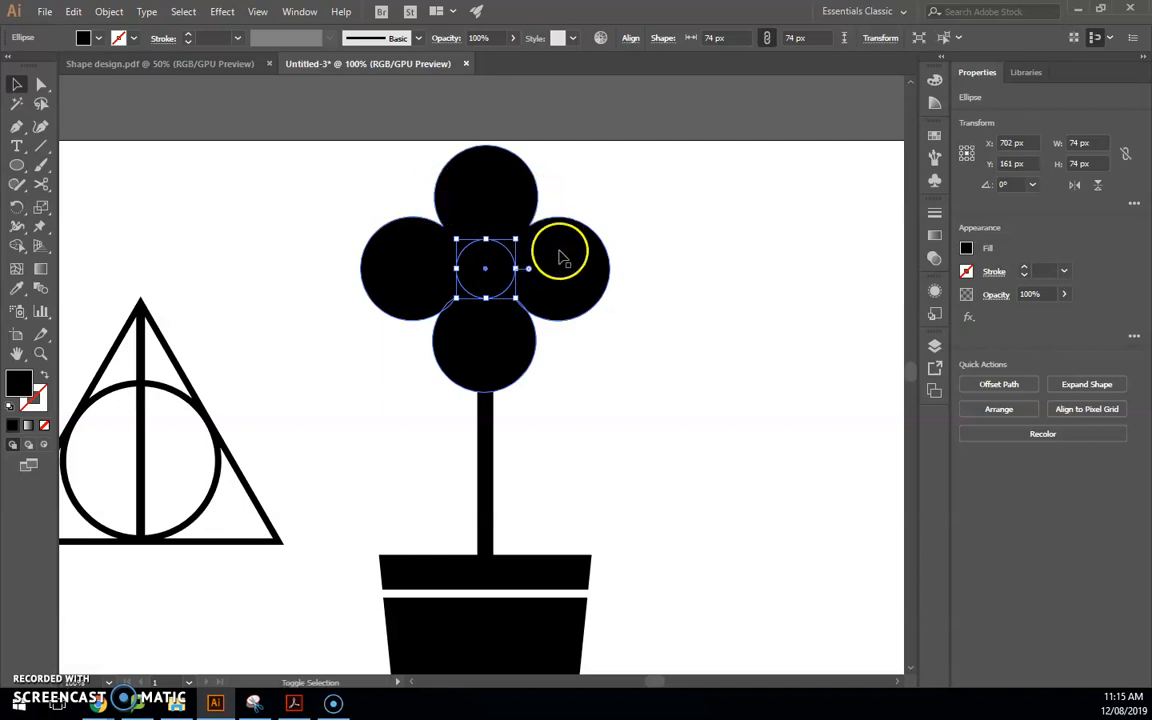
{"action": "left_click", "coordinate": [562, 264], "text": "shift"}
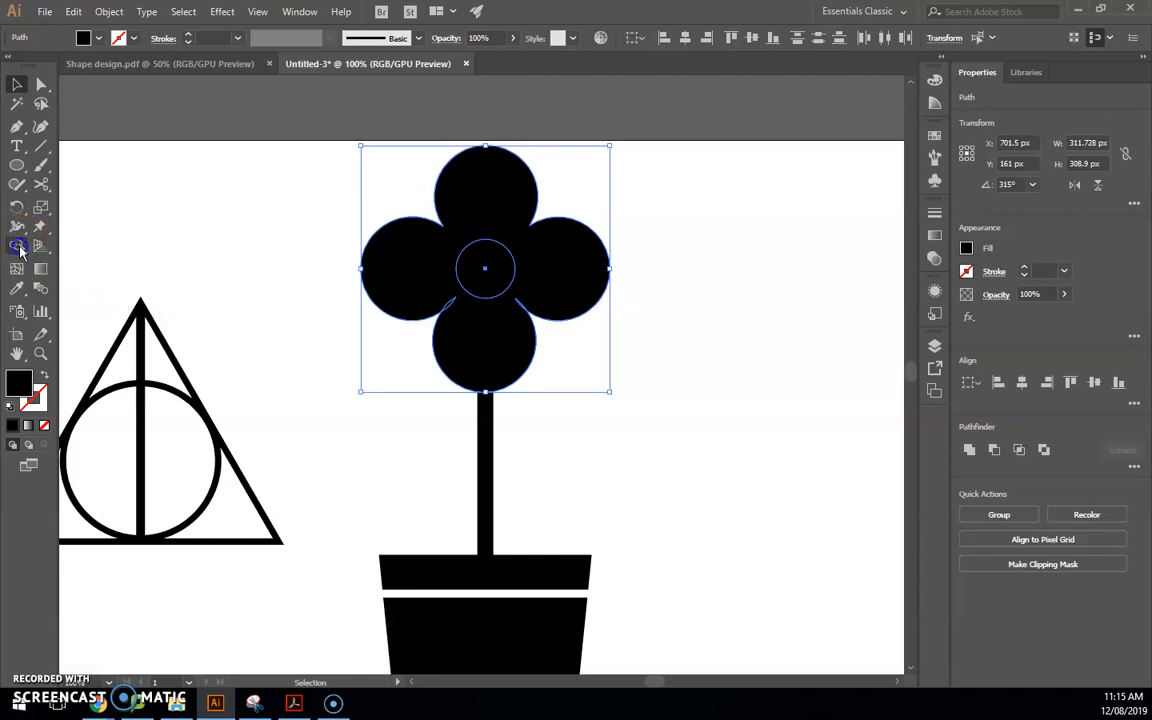
{"action": "left_click", "coordinate": [18, 246]}
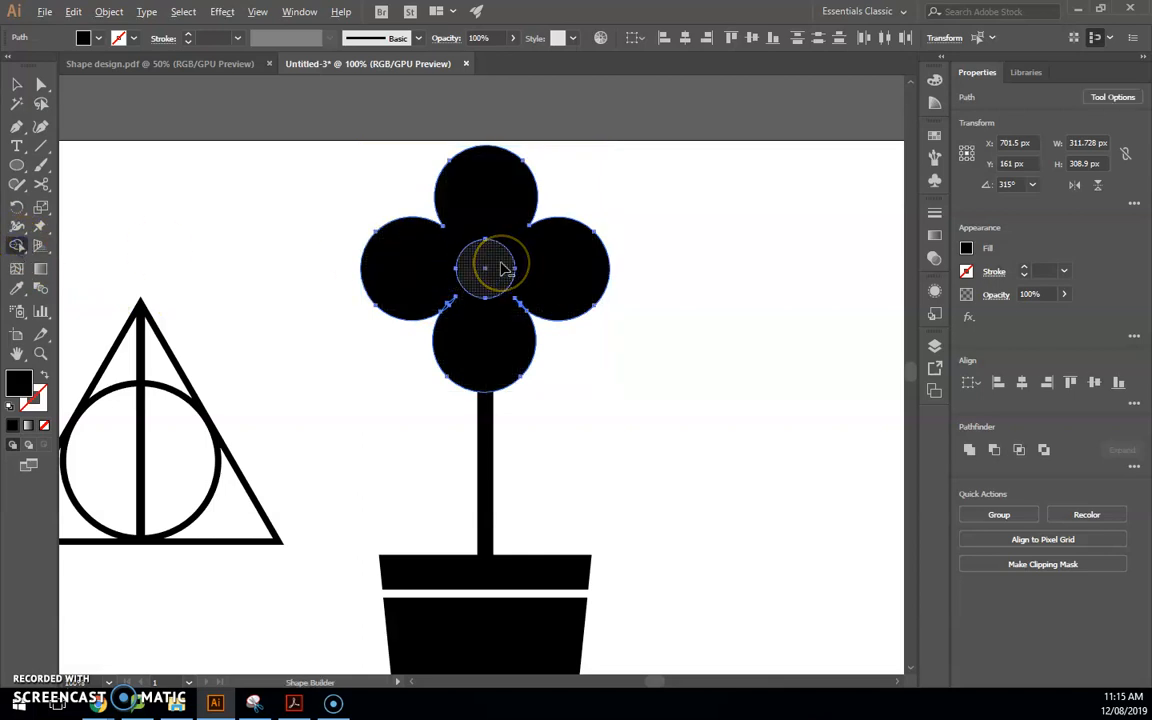
{"action": "left_click", "coordinate": [501, 265], "text": "alt"}
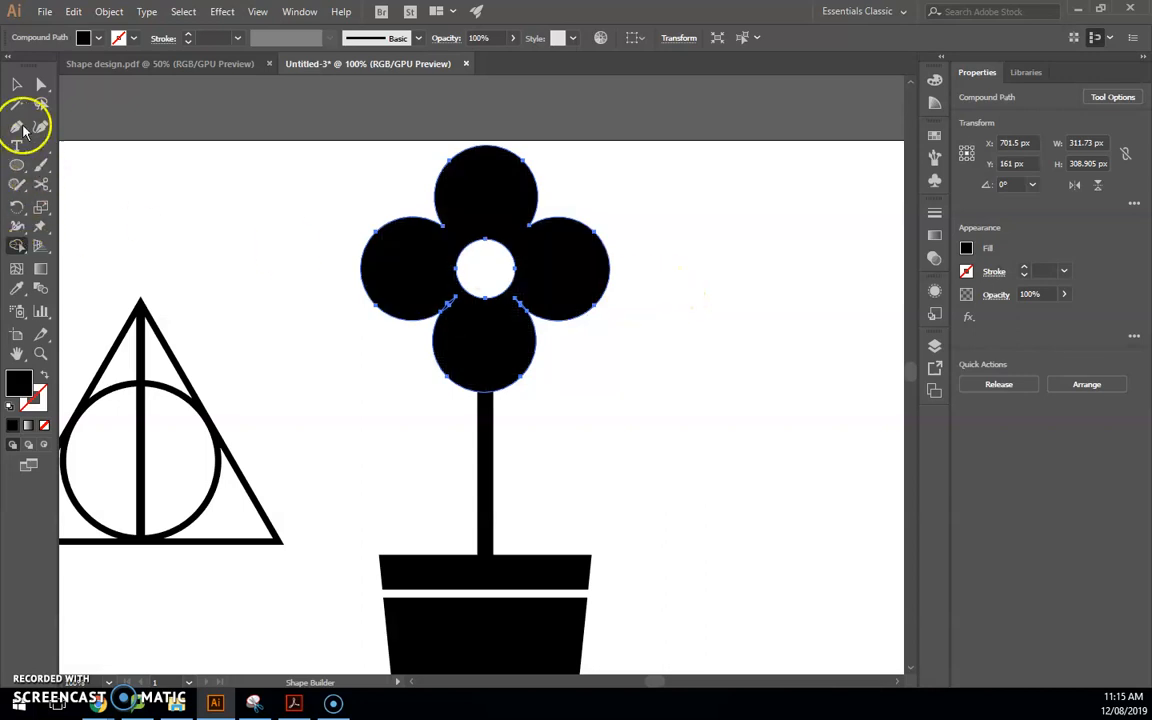
{"action": "left_click", "coordinate": [14, 90]}
{"action": "left_click", "coordinate": [288, 320]}
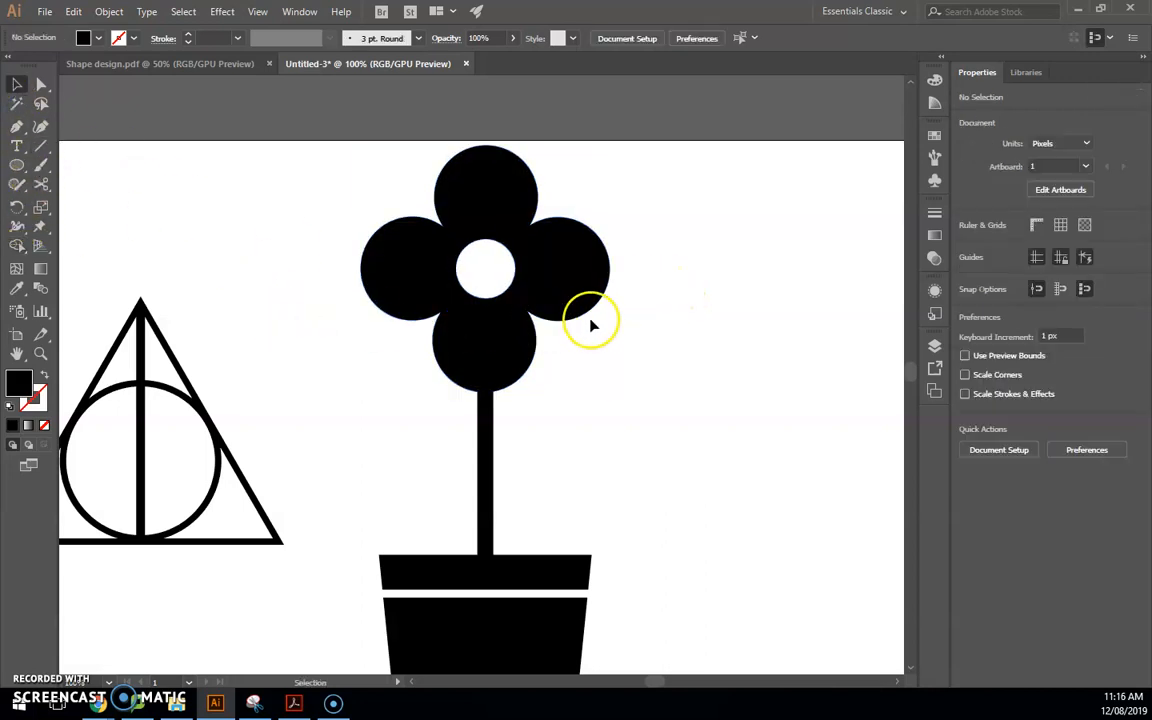
{"action": "scroll", "coordinate": [584, 326], "scroll_direction": "down", "scroll_amount": 1}
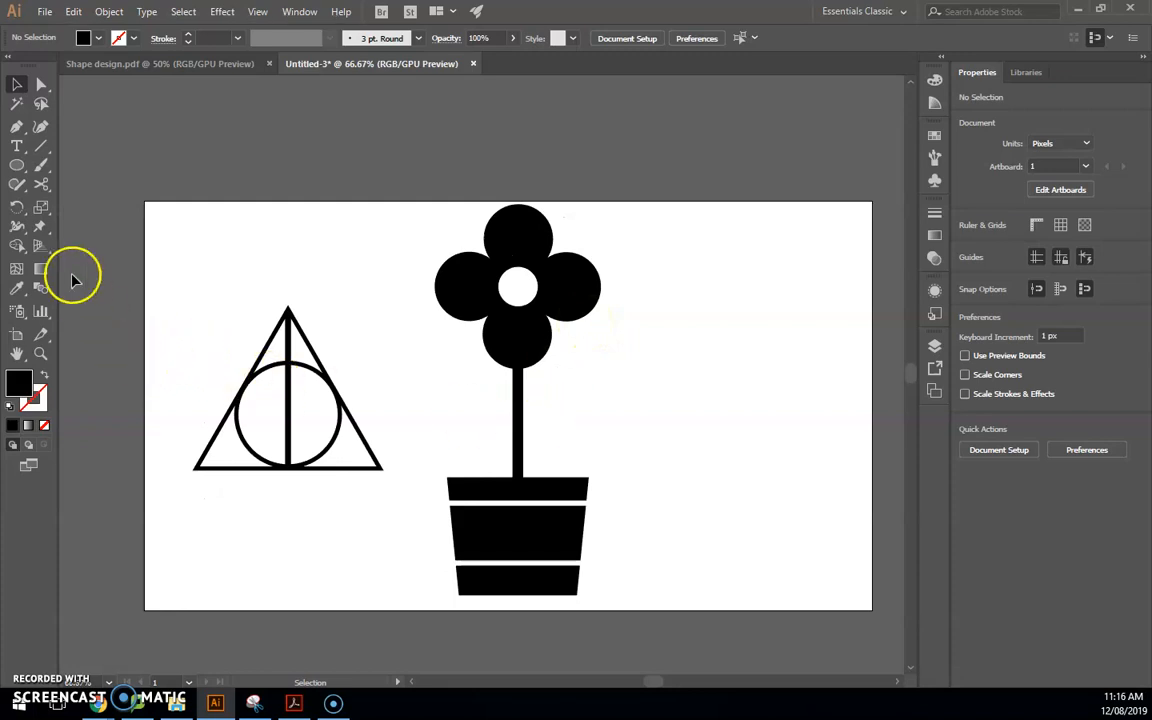
Make a lens shape from the overlap of two circles using Shape Builder
{"action": "left_click", "coordinate": [16, 165]}
{"action": "left_click_drag", "start_coordinate": [676, 367], "coordinate": [746, 442]}
{"action": "key", "text": "v"}
{"action": "key", "text": "alt"}
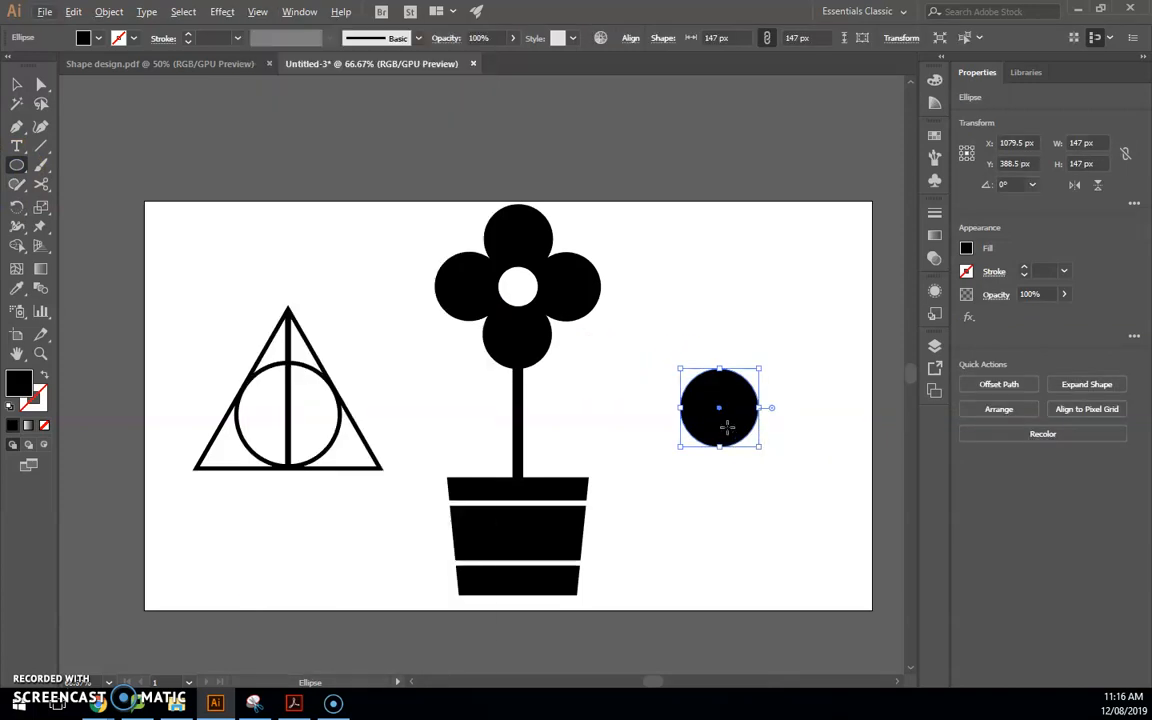
{"action": "key", "text": "alt+v"}
{"action": "key", "text": "Escape"}
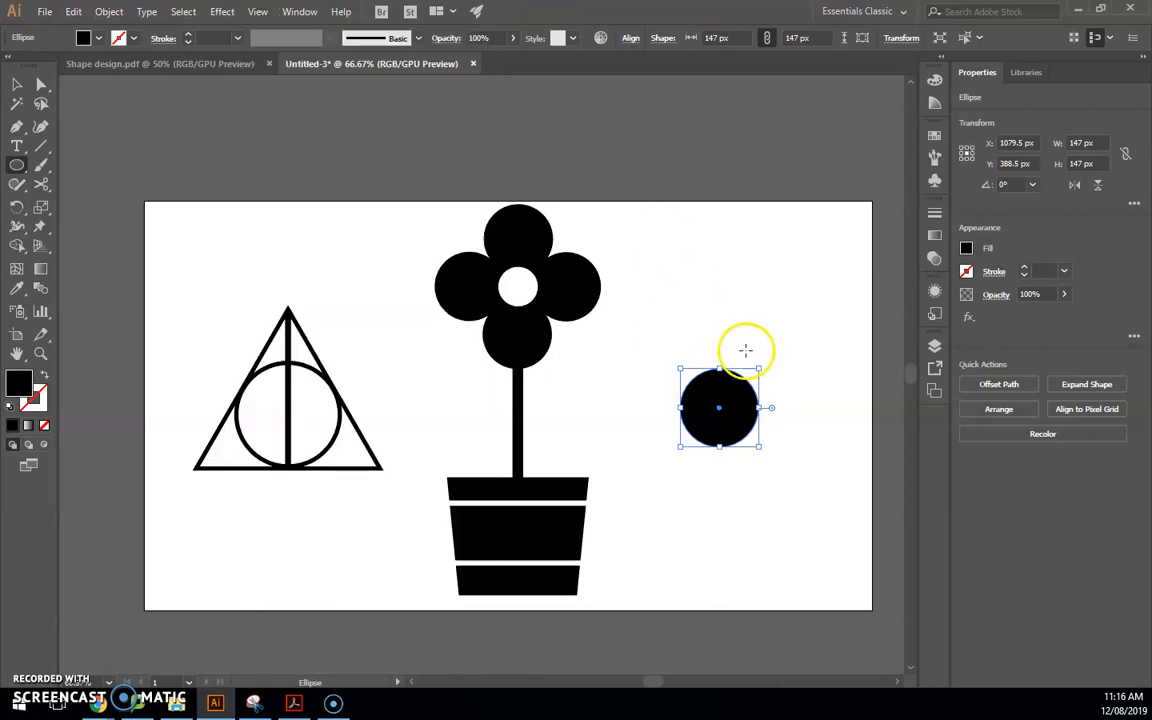
{"action": "key", "text": "v"}
{"action": "left_click_drag", "start_coordinate": [733, 430], "coordinate": [848, 490]}
{"action": "left_click", "coordinate": [17, 245]}
{"action": "left_click_drag", "start_coordinate": [752, 396], "coordinate": [792, 396]}
{"action": "left_click", "coordinate": [715, 395], "text": "alt"}
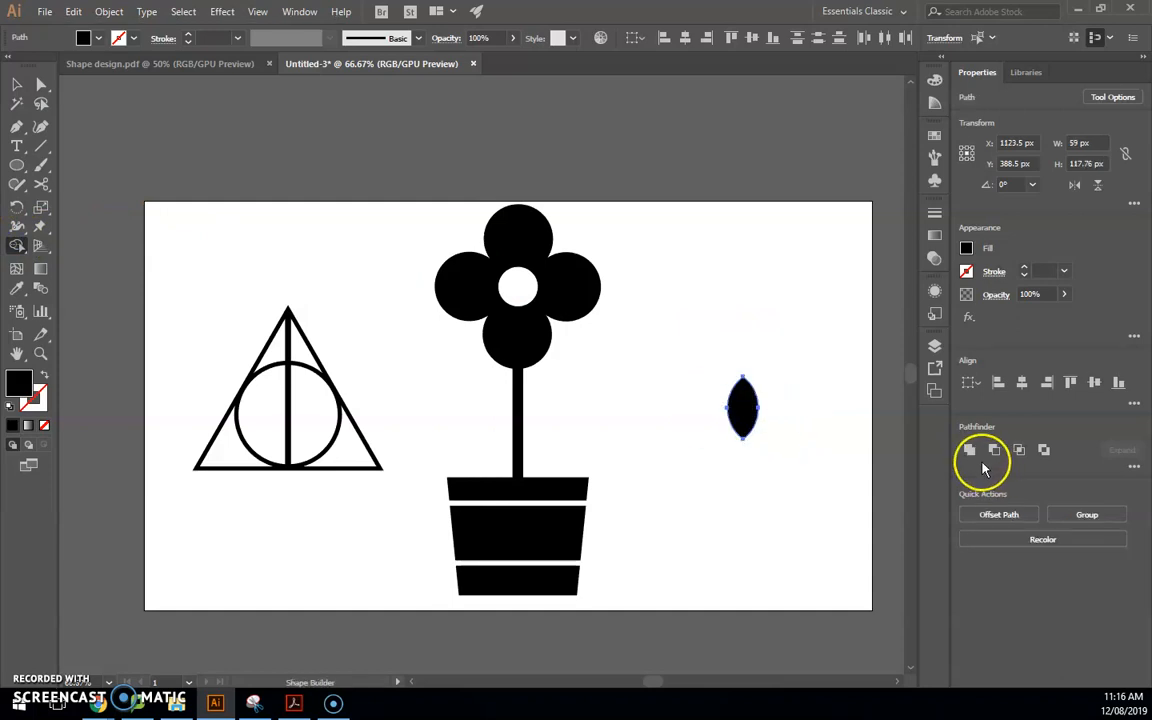
Duplicate the lens, move both beside the stem, and tilt the left one diagonally
{"action": "key", "text": "v"}
{"action": "left_click_drag", "start_coordinate": [745, 400], "coordinate": [808, 407]}
{"action": "left_click_drag", "start_coordinate": [707, 352], "coordinate": [843, 468]}
{"action": "left_click_drag", "start_coordinate": [784, 404], "coordinate": [487, 422]}
{"action": "left_click", "coordinate": [725, 445]}
{"action": "left_click_drag", "start_coordinate": [497, 374], "coordinate": [504, 414]}
Tilt the middle leaf and move it up against the stem's right side
{"action": "scroll", "coordinate": [518, 420], "scroll_direction": "up", "scroll_amount": 2}
{"action": "left_click", "coordinate": [472, 369]}
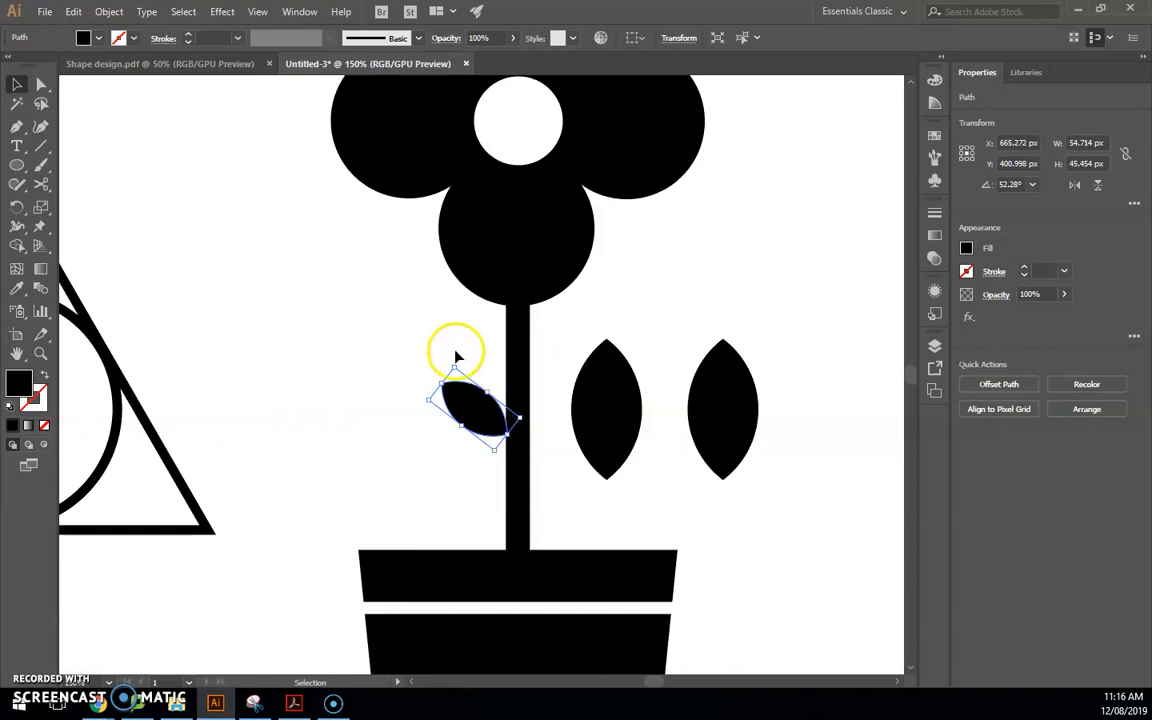
{"action": "left_click", "coordinate": [465, 388]}
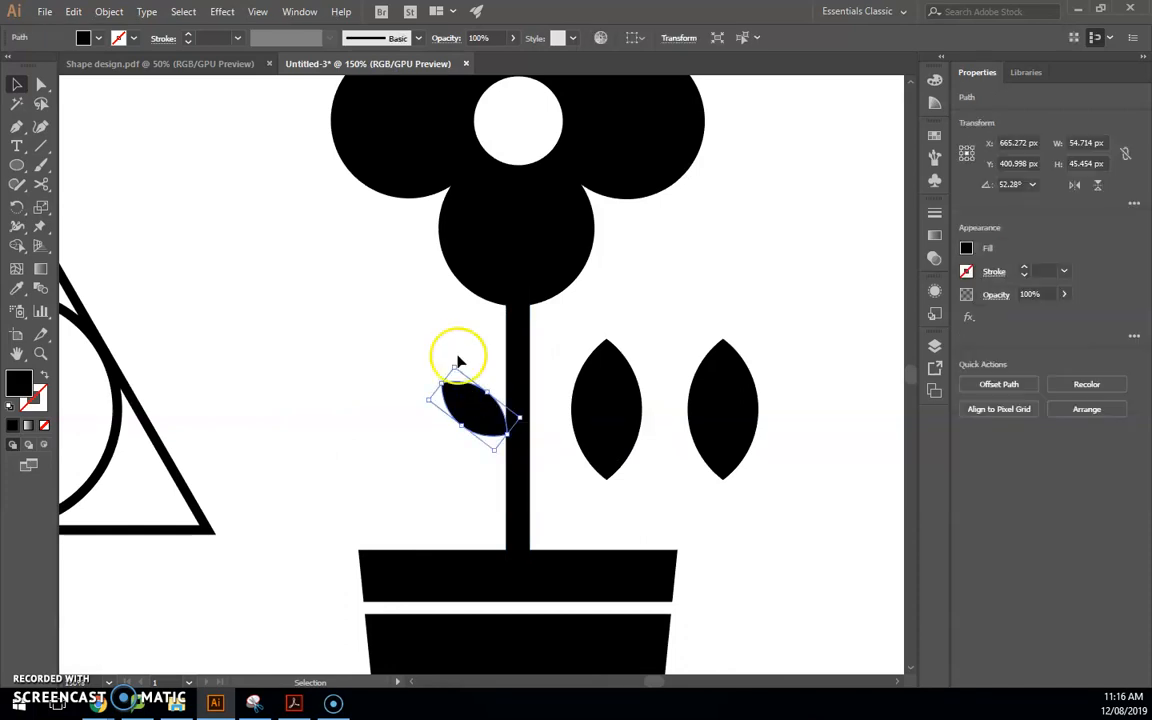
{"action": "left_click", "coordinate": [465, 368]}
{"action": "left_click", "coordinate": [617, 455]}
{"action": "left_click_drag", "start_coordinate": [641, 333], "coordinate": [630, 360]}
{"action": "left_click", "coordinate": [628, 425]}
{"action": "left_click", "coordinate": [628, 425]}
{"action": "left_click_drag", "start_coordinate": [628, 425], "coordinate": [594, 366]}
{"action": "left_click", "coordinate": [702, 485]}
Delete the spare lens shape on the right
{"action": "left_click", "coordinate": [723, 418]}
{"action": "key", "text": "Delete"}
{"action": "left_click", "coordinate": [722, 419]}
{"action": "key", "text": "Delete"}
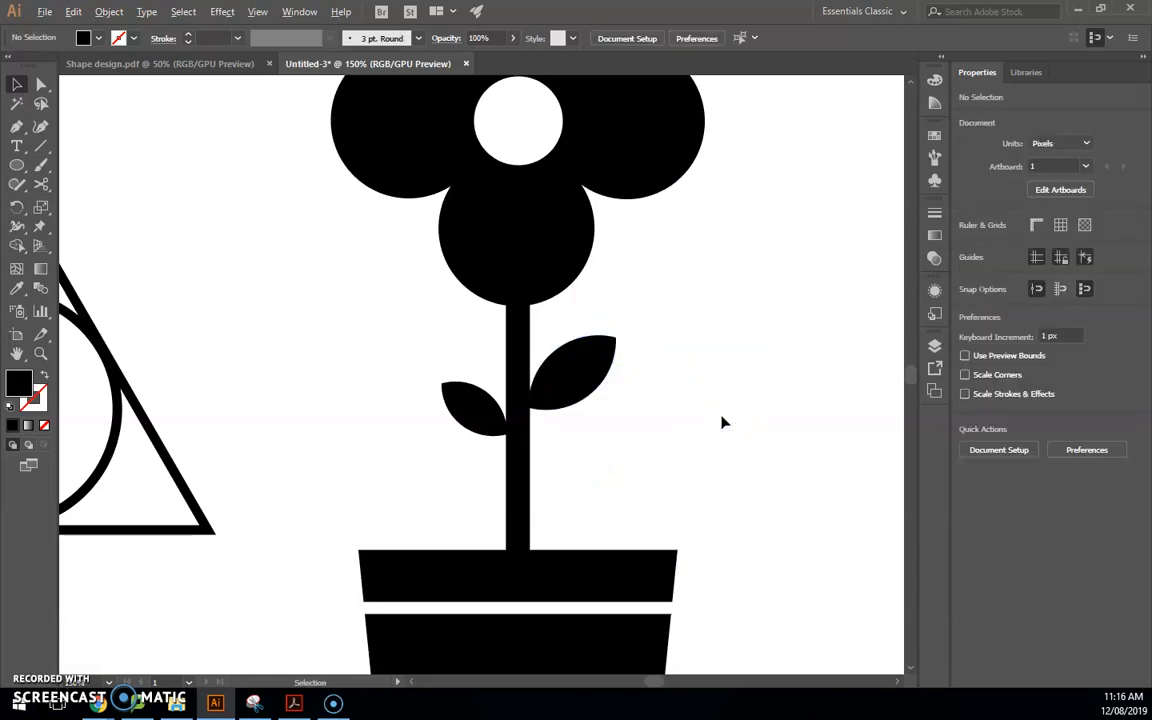
{"action": "scroll", "coordinate": [723, 423], "scroll_direction": "down", "scroll_amount": 2}
Drag the right leaf higher up the stem, then marquee-select the whole flower and pot
{"action": "left_click_drag", "start_coordinate": [644, 681], "coordinate": [654, 683]}
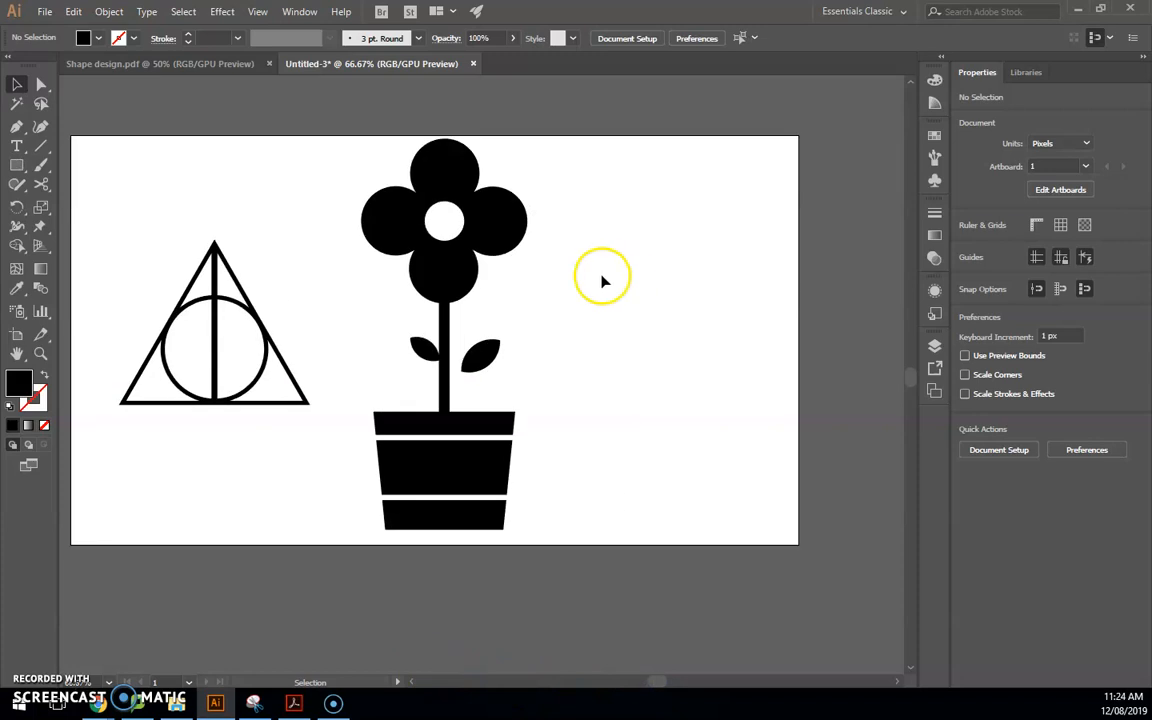
{"action": "left_click", "coordinate": [490, 235]}
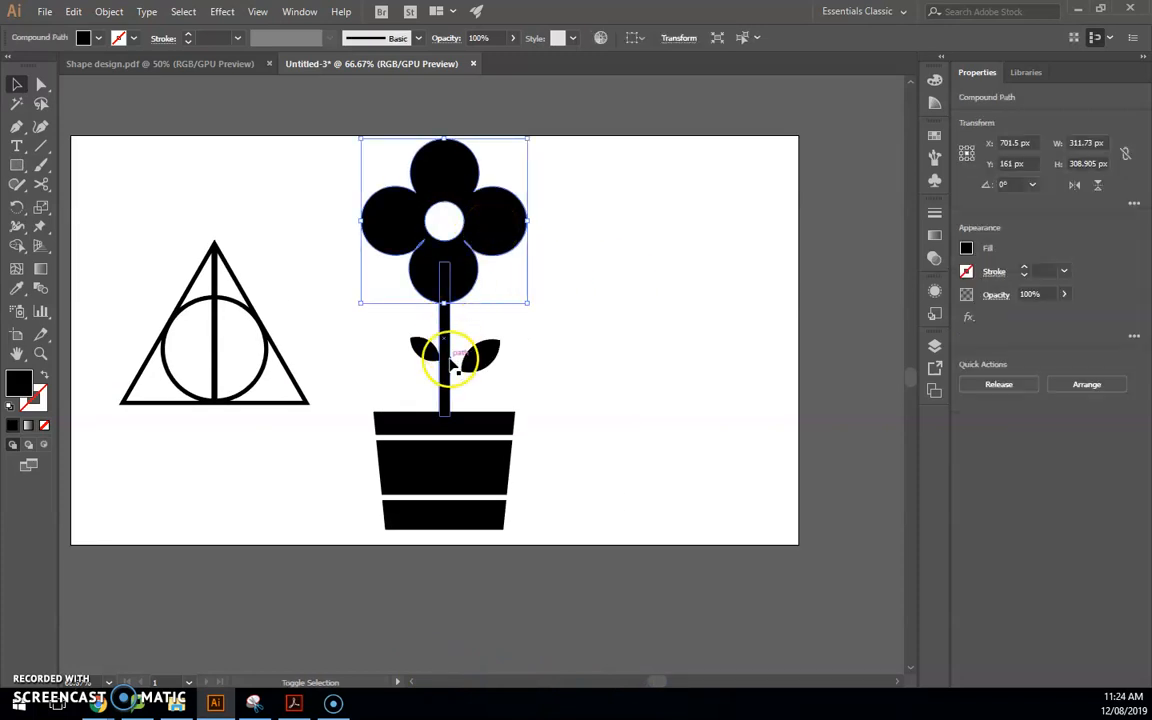
{"action": "left_click", "coordinate": [337, 197]}
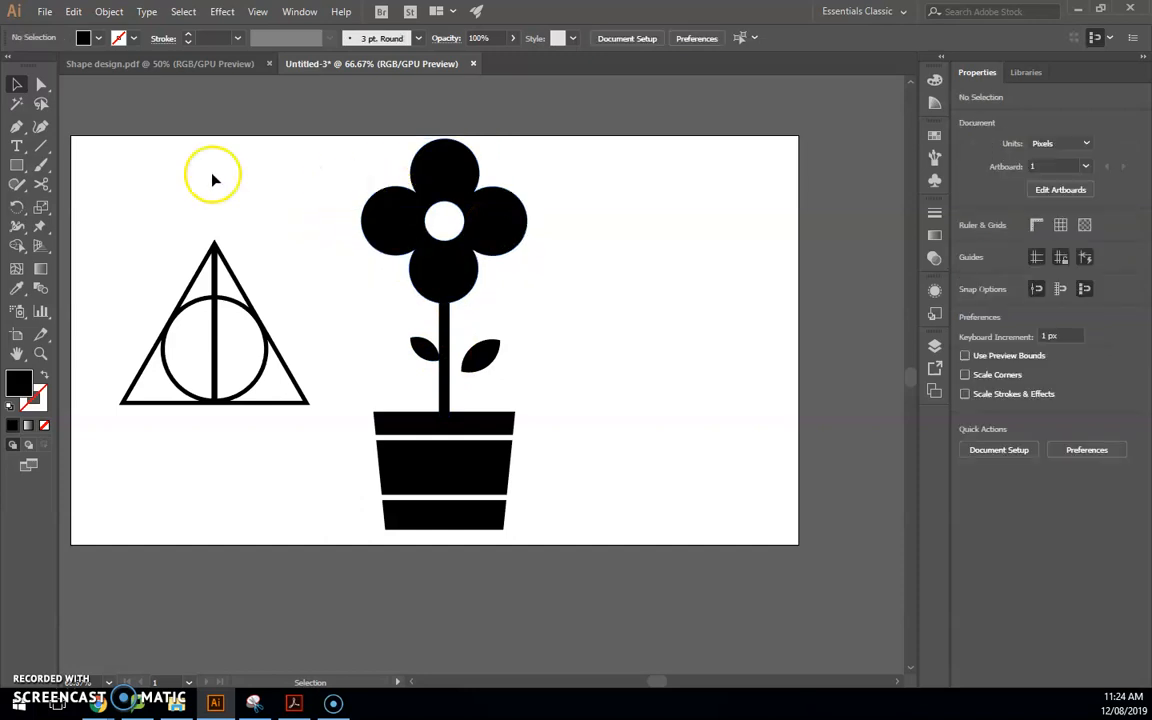
{"action": "left_click", "coordinate": [410, 209]}
{"action": "left_click_drag", "start_coordinate": [341, 153], "coordinate": [535, 544]}
{"action": "left_click", "coordinate": [469, 346]}
{"action": "left_click_drag", "start_coordinate": [488, 362], "coordinate": [479, 336]}
{"action": "left_click_drag", "start_coordinate": [352, 141], "coordinate": [546, 522]}
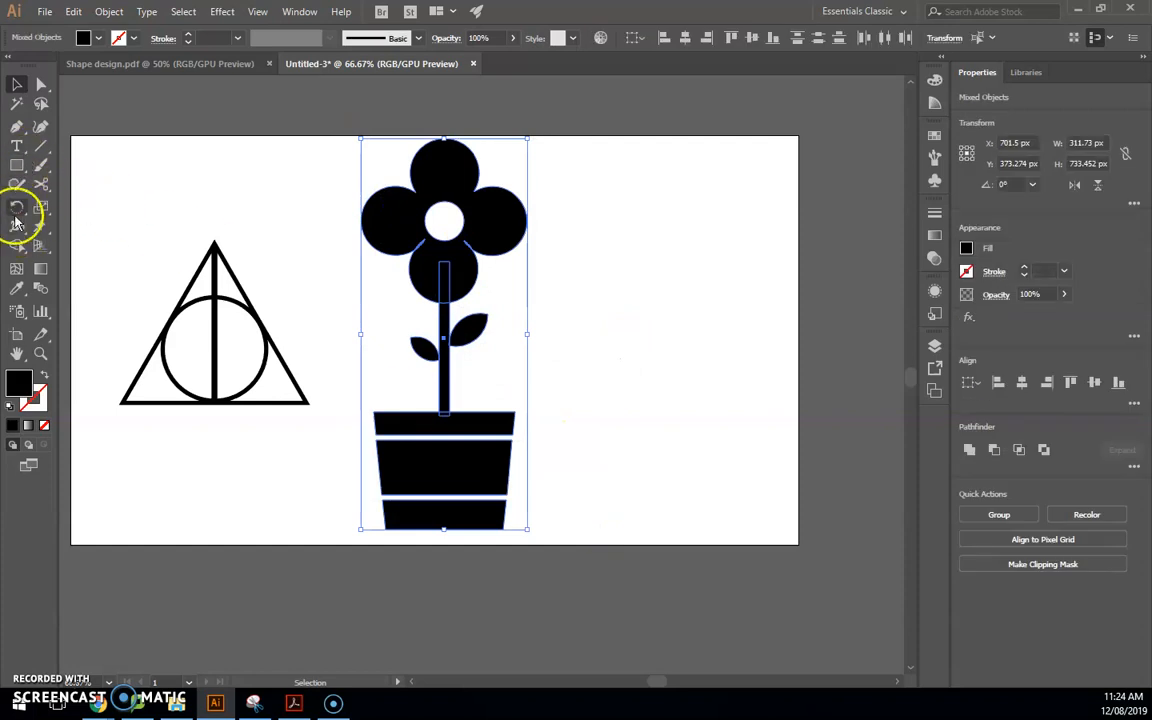
With Shape Builder, merge the petals, centre circle, stem and pot's top band into one shape
{"action": "left_click", "coordinate": [17, 245]}
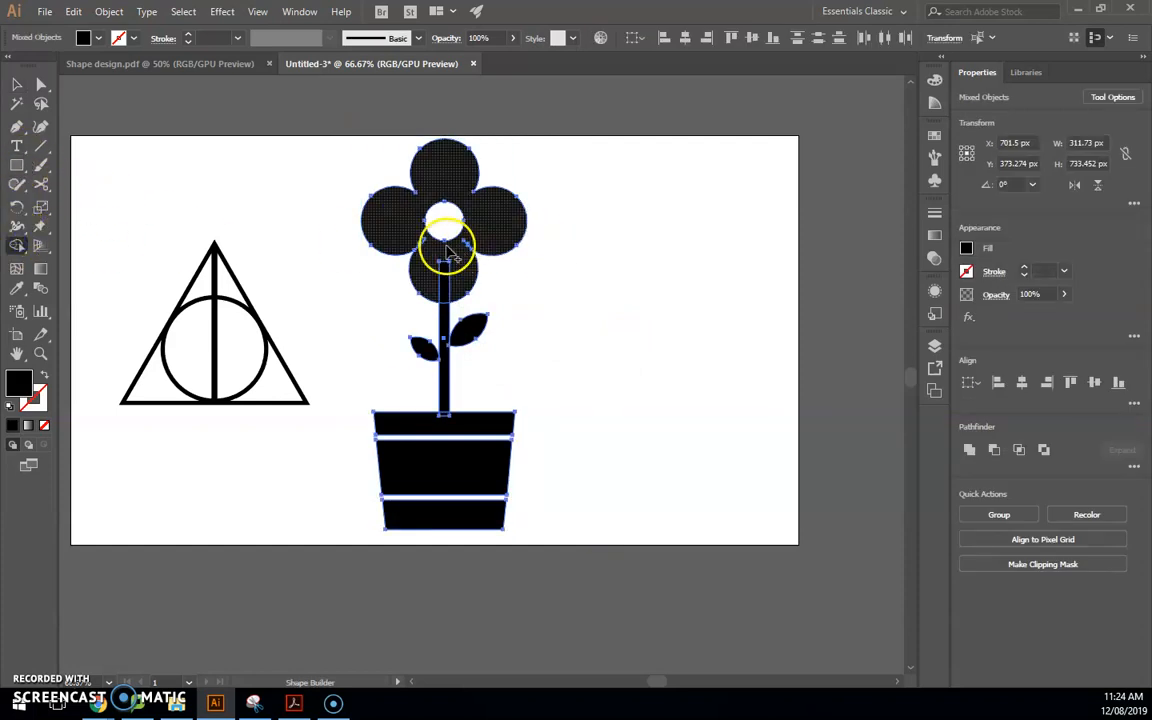
{"action": "scroll", "coordinate": [452, 257], "scroll_direction": "up", "scroll_amount": 3}
{"action": "left_click_drag", "start_coordinate": [287, 157], "coordinate": [295, 170]}
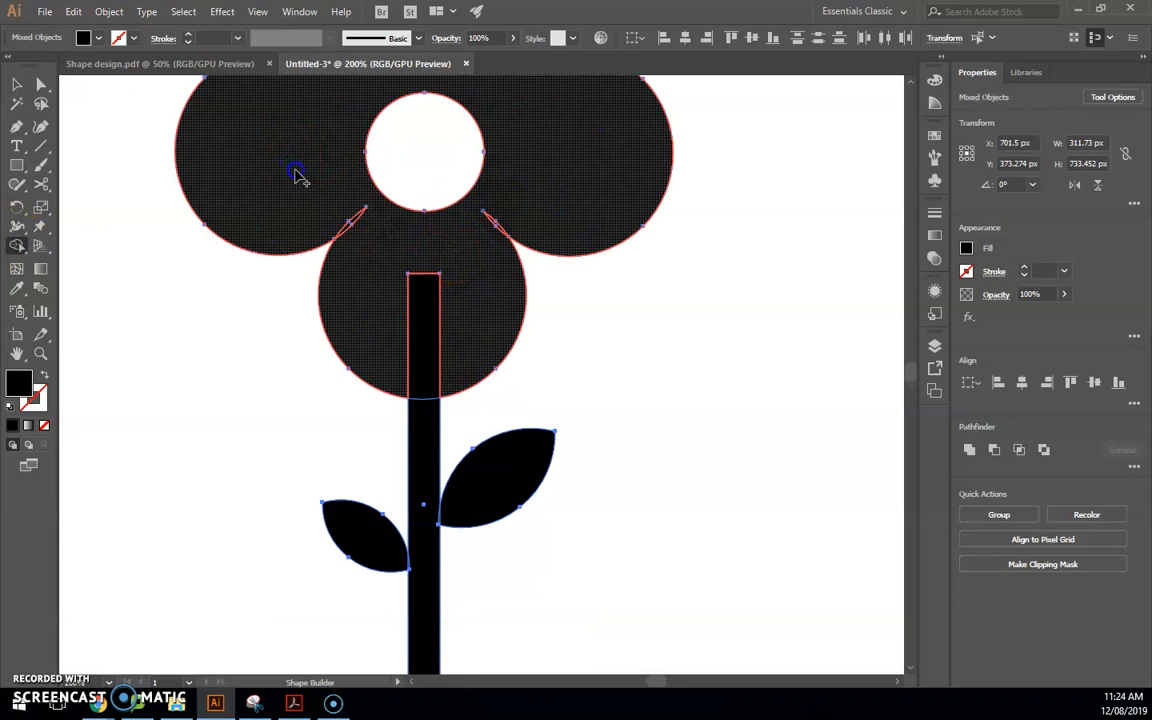
{"action": "left_click_drag", "start_coordinate": [410, 232], "coordinate": [520, 218]}
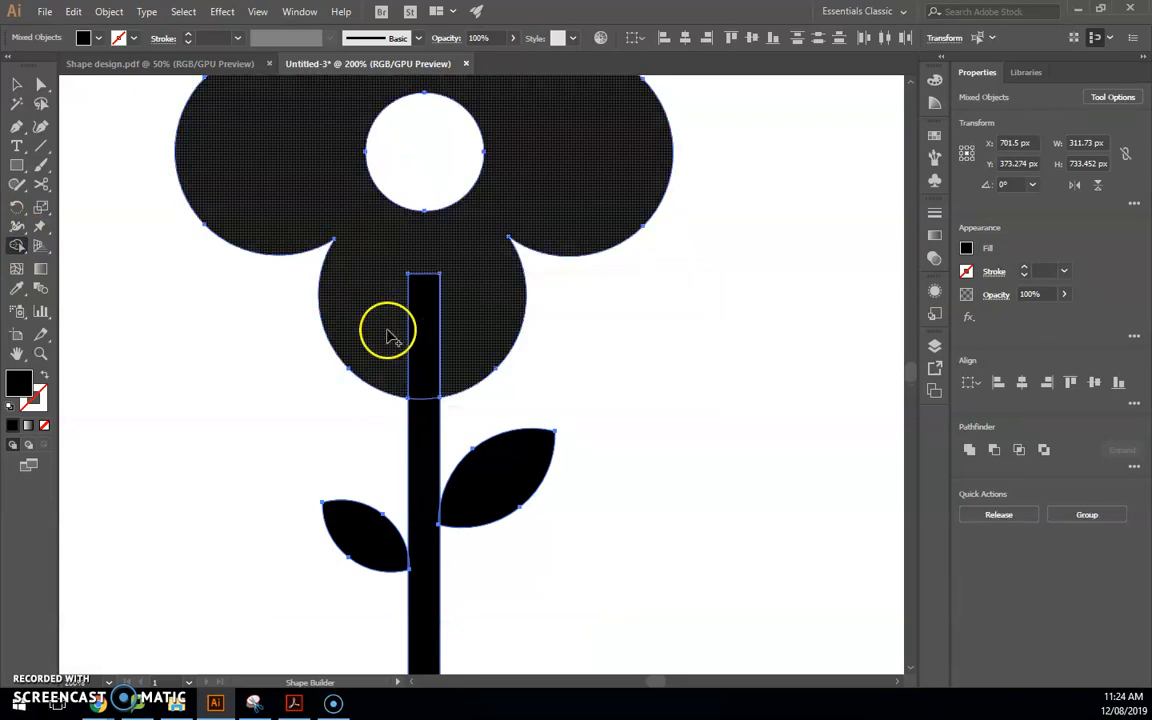
{"action": "scroll", "coordinate": [450, 420], "scroll_direction": "down", "scroll_amount": 2}
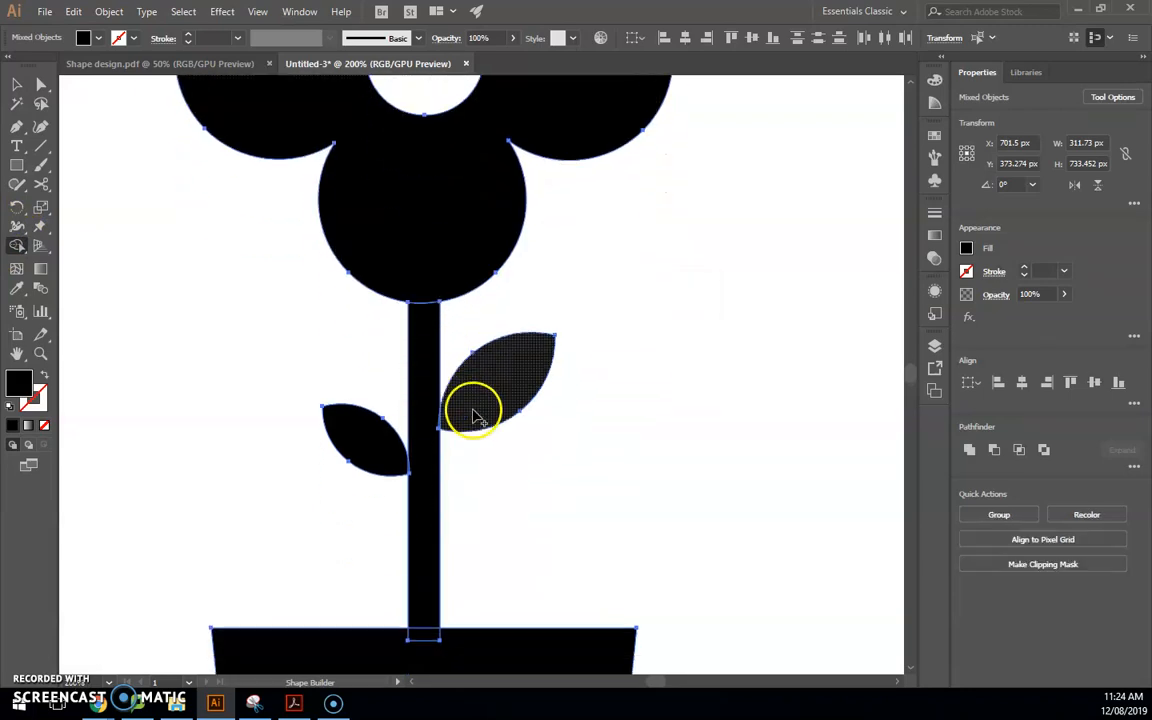
{"action": "left_click_drag", "start_coordinate": [423, 306], "coordinate": [424, 368]}
{"action": "scroll", "coordinate": [424, 374], "scroll_direction": "down", "scroll_amount": 2}
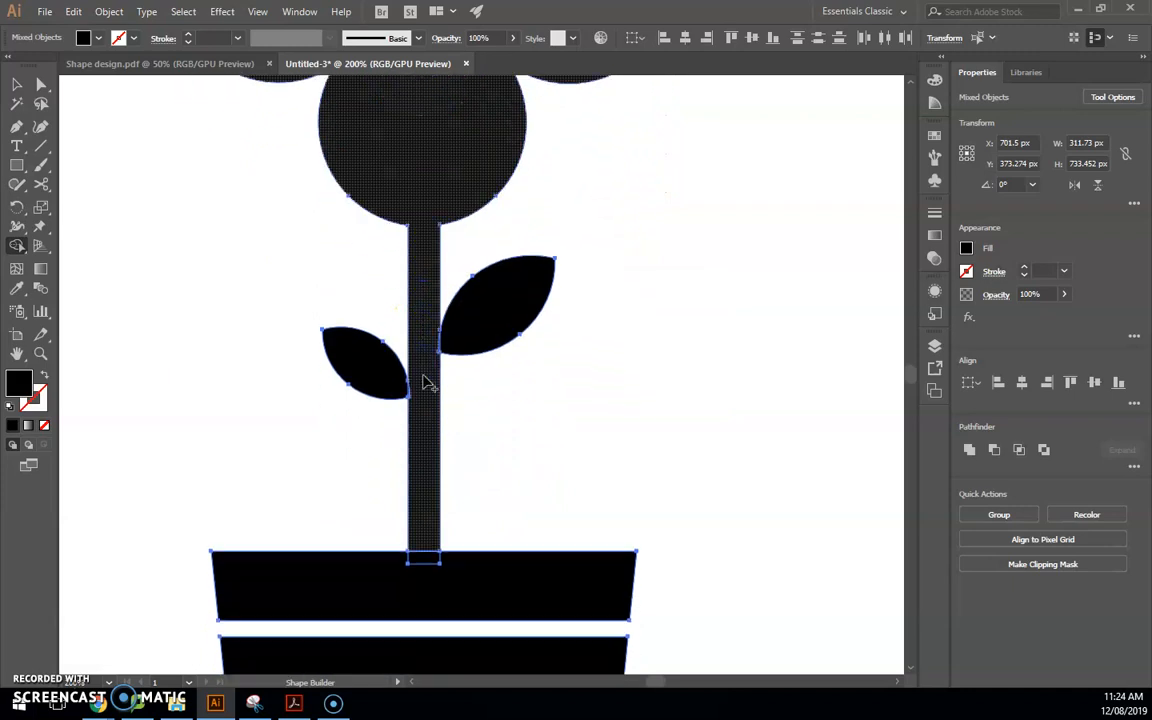
{"action": "scroll", "coordinate": [424, 376], "scroll_direction": "down", "scroll_amount": 2}
{"action": "left_click_drag", "start_coordinate": [421, 448], "coordinate": [422, 483]}
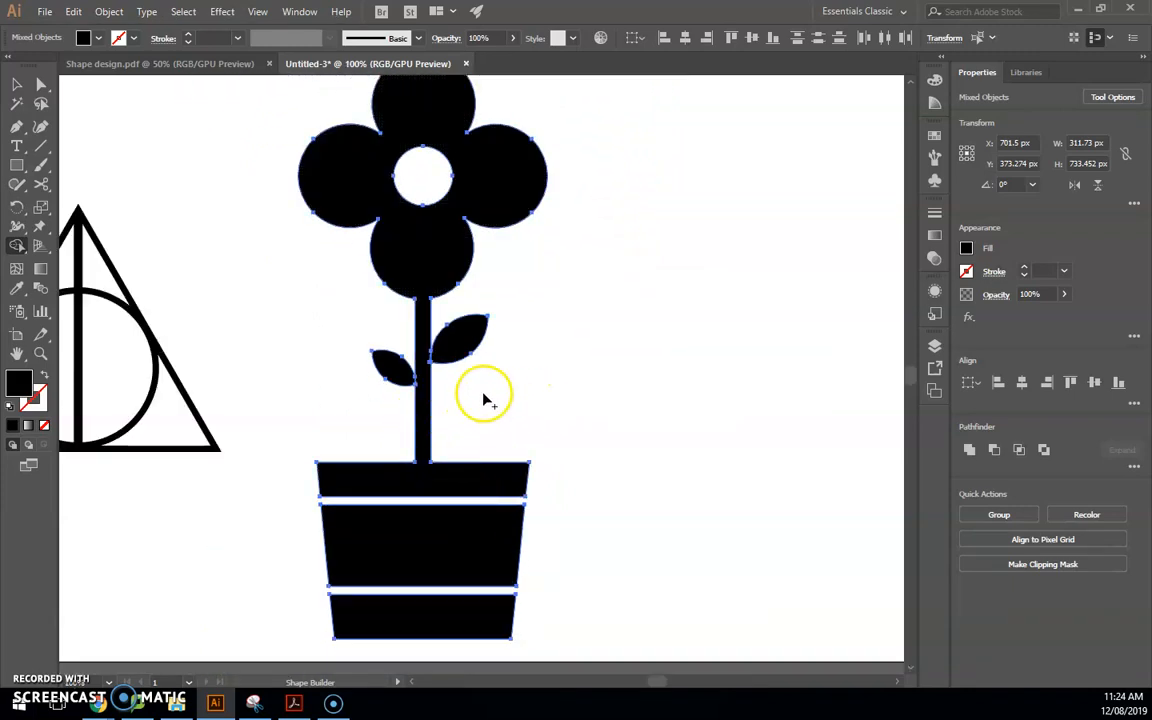
{"action": "mouse_move", "coordinate": [419, 347]}
{"action": "left_mouse_down"}
{"action": "mouse_move", "coordinate": [437, 355]}
{"action": "mouse_move", "coordinate": [429, 370]}
{"action": "left_mouse_up"}
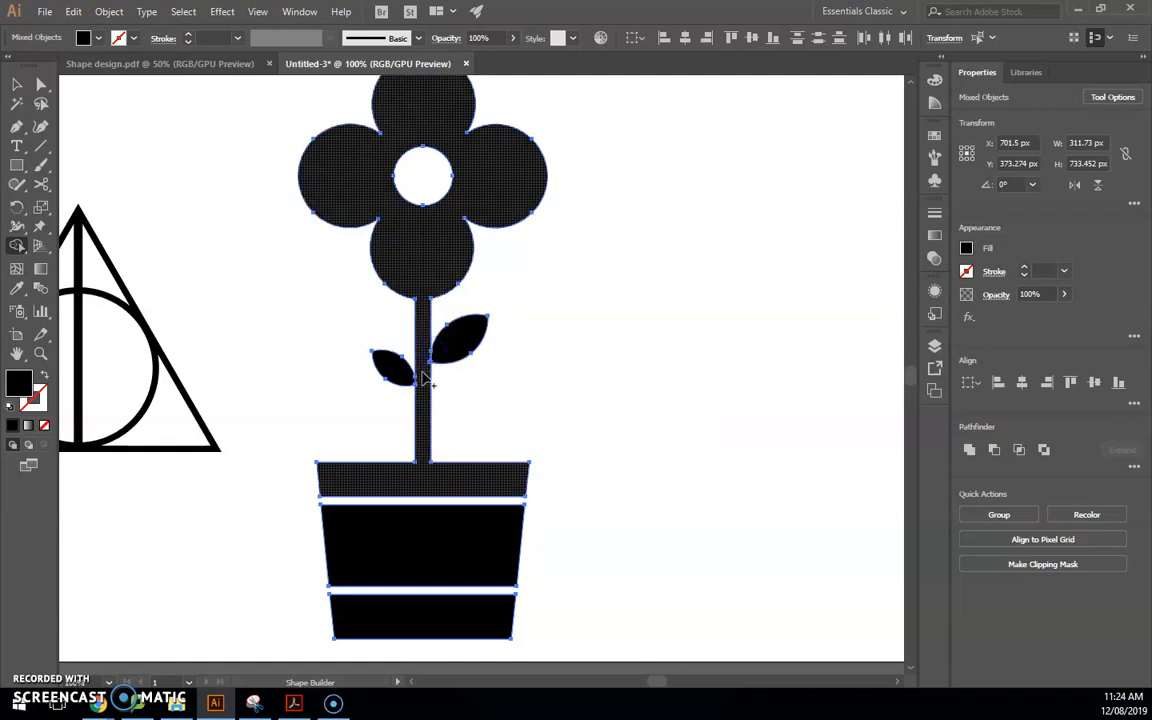
{"action": "left_click", "coordinate": [447, 362]}
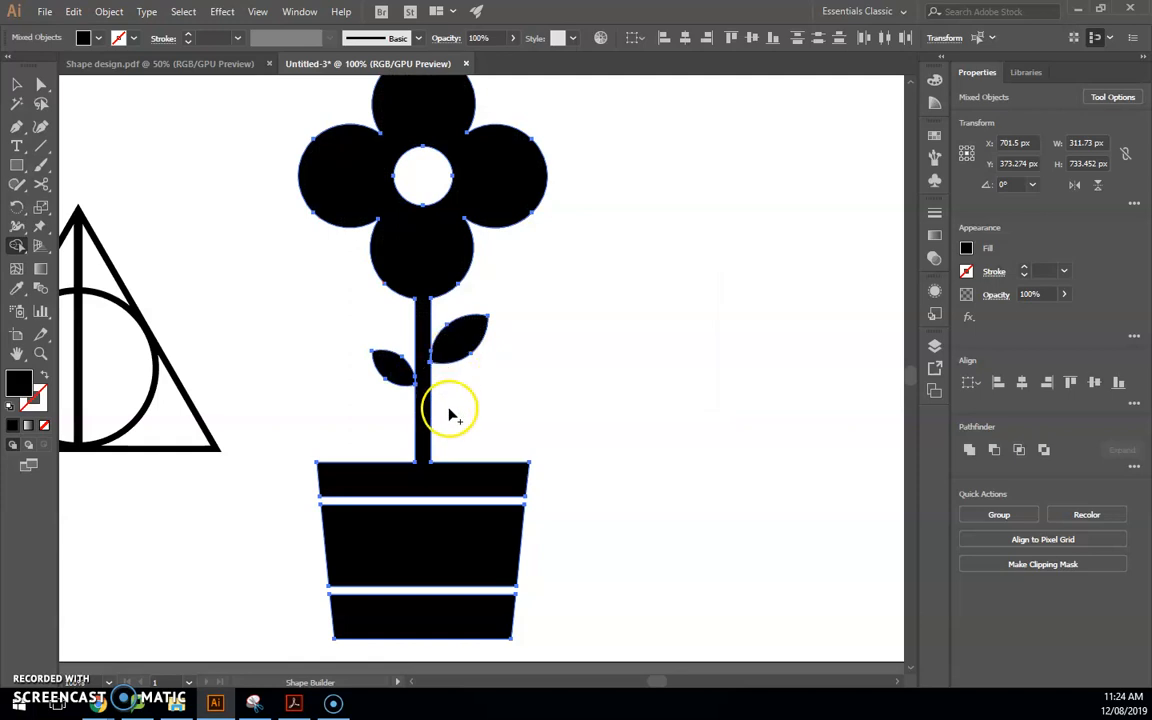
{"action": "scroll", "coordinate": [522, 337], "scroll_direction": "down", "scroll_amount": 1}
Test-move the merged flower aside, undo it back onto the pot, and deselect
{"action": "key", "text": "v"}
{"action": "left_click", "coordinate": [728, 327]}
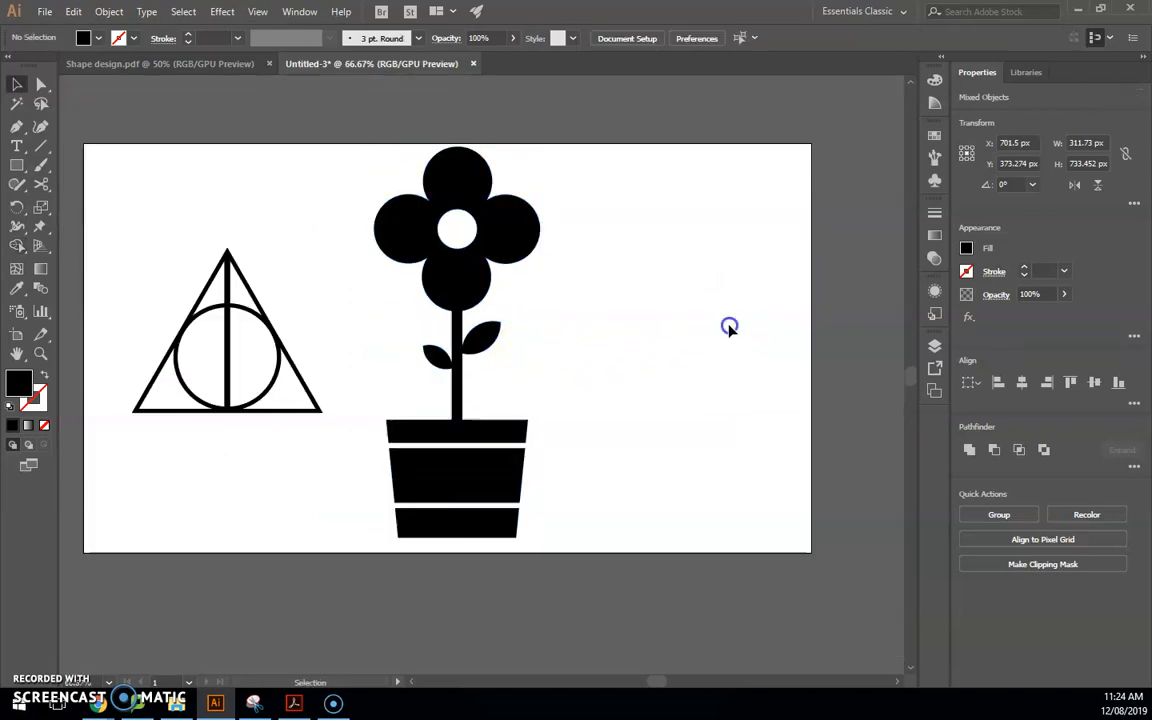
{"action": "left_click", "coordinate": [474, 293]}
{"action": "left_click_drag", "start_coordinate": [466, 285], "coordinate": [562, 285]}
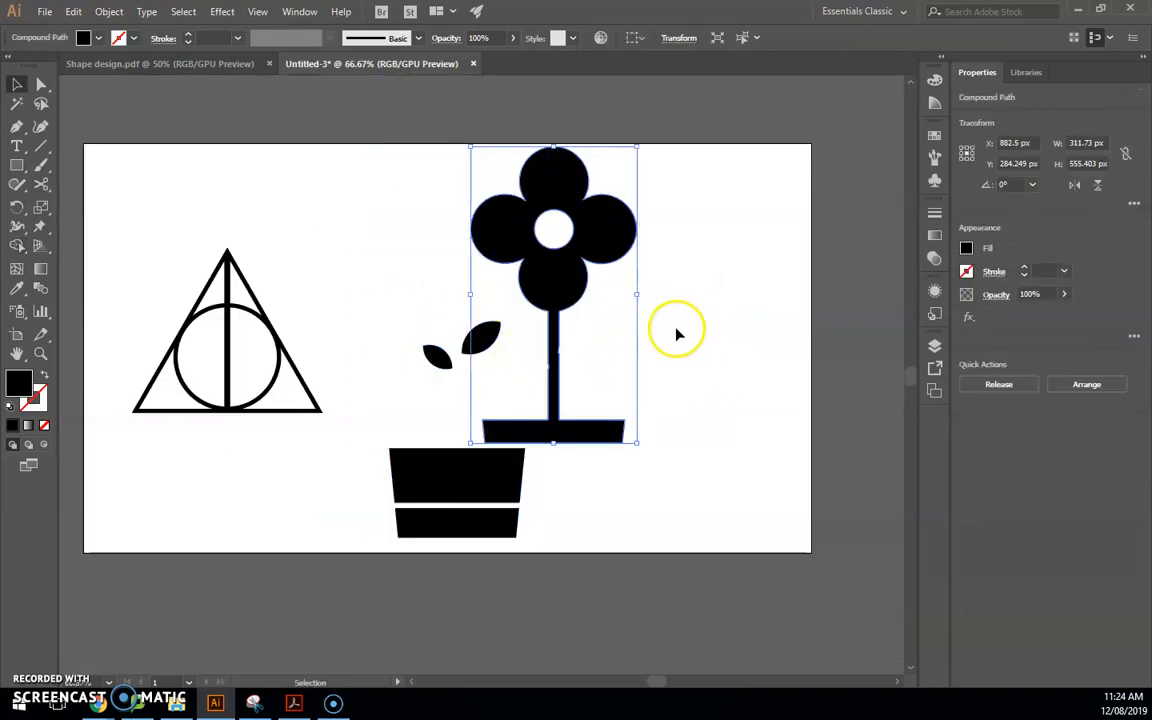
{"action": "key", "text": "ctrl+z"}
{"action": "left_click", "coordinate": [638, 362]}
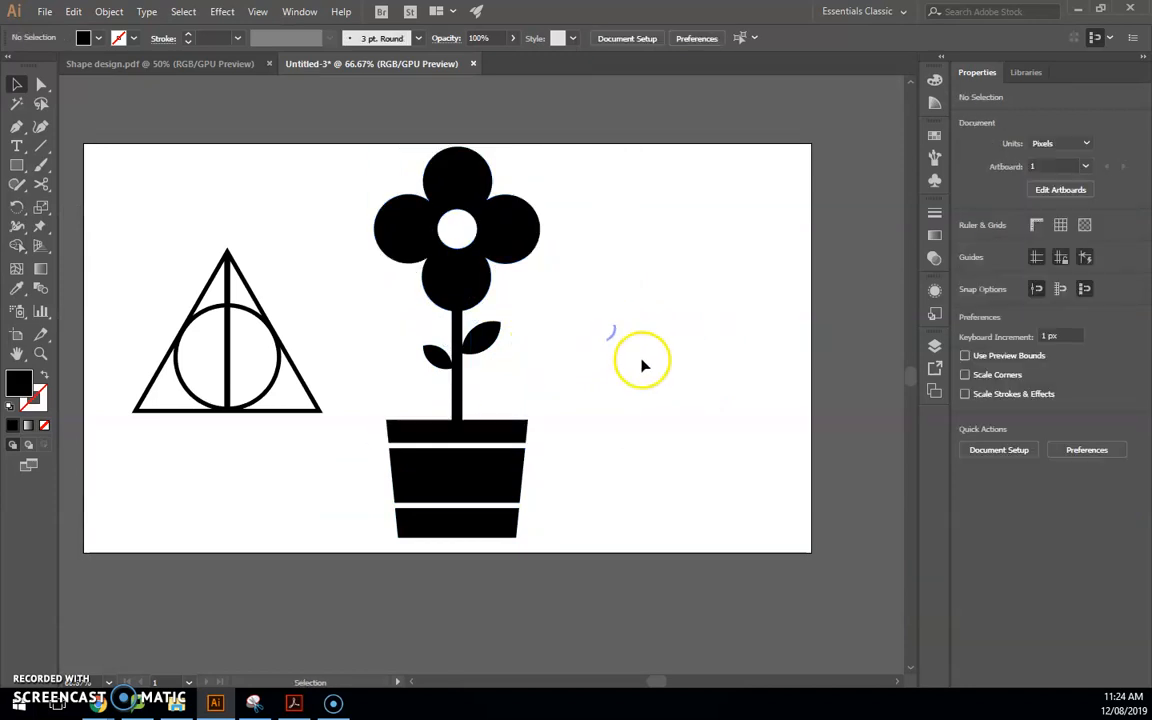
{"action": "left_click", "coordinate": [497, 435]}
{"action": "left_click", "coordinate": [604, 416]}
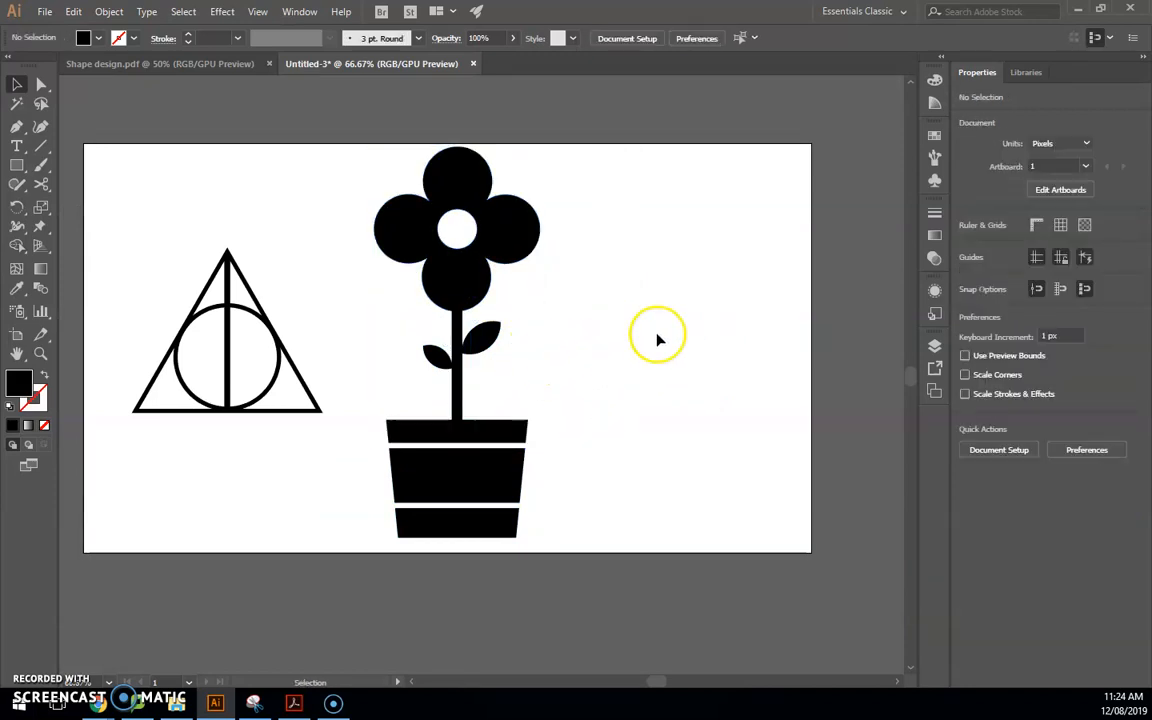
Draw a tall rectangle over the flower's right half and select it together with the flower
{"action": "left_click", "coordinate": [18, 167]}
{"action": "left_click_drag", "start_coordinate": [457, 142], "coordinate": [556, 551]}
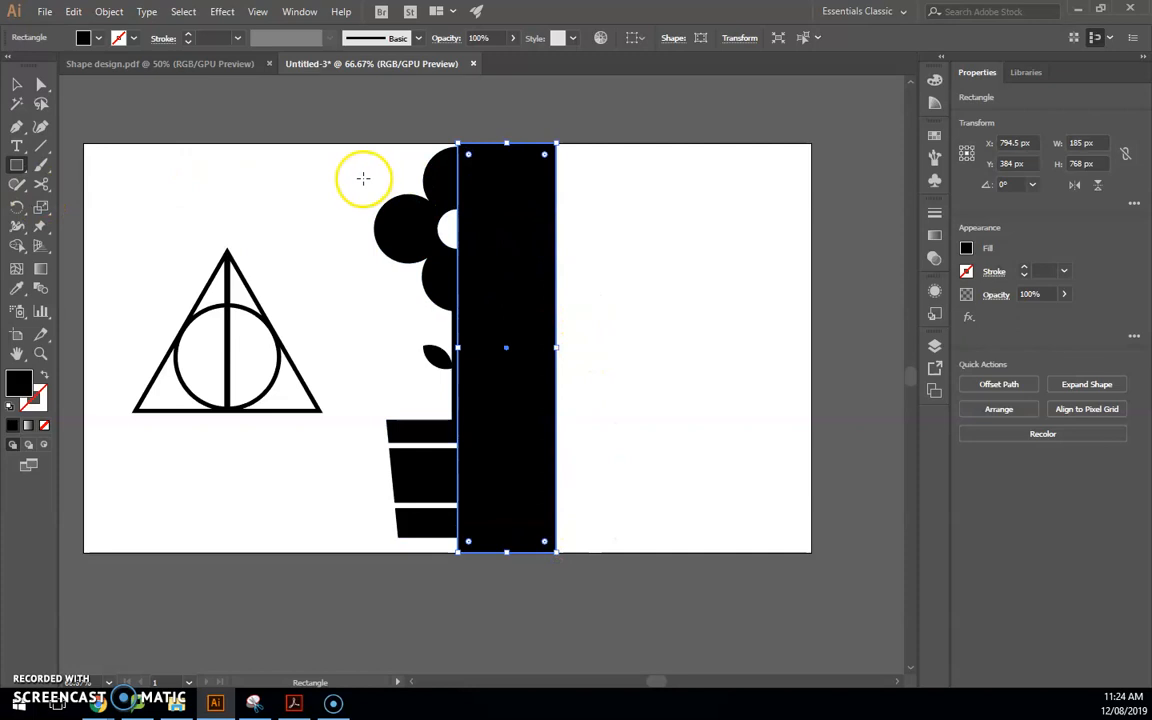
{"action": "key", "text": "v"}
{"action": "left_click_drag", "start_coordinate": [368, 150], "coordinate": [653, 607]}
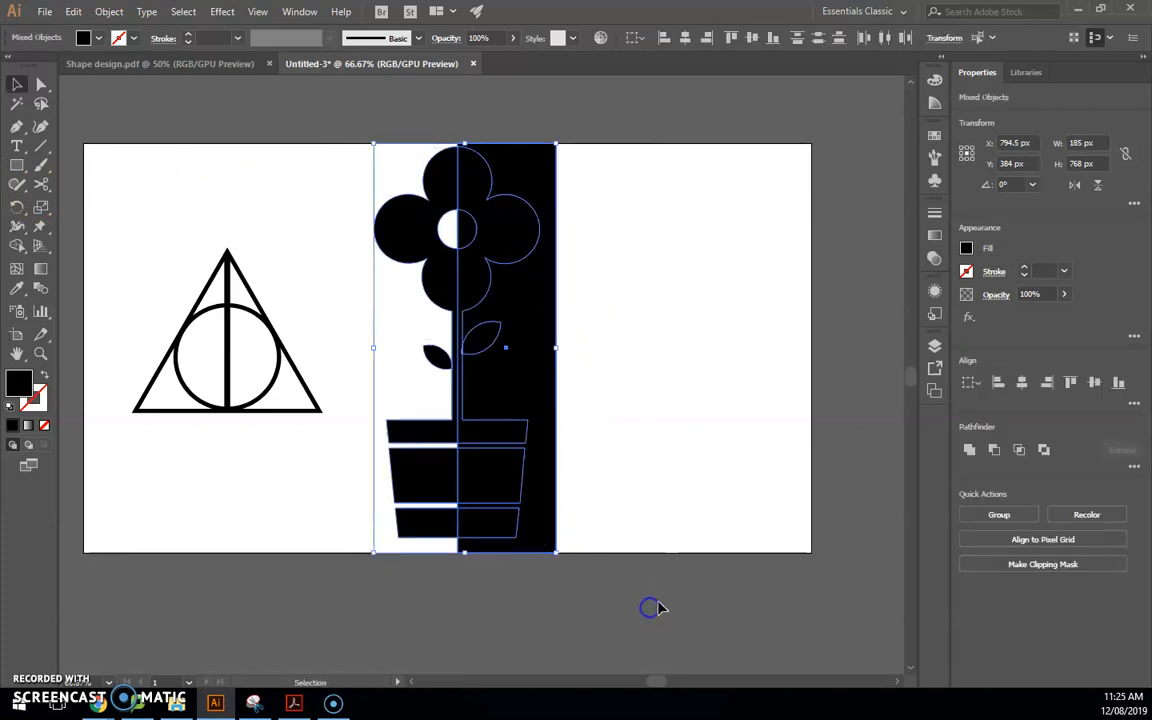
{"action": "left_click", "coordinate": [17, 245]}
Delete the helper rectangle's leftover regions and set the fill colour to R51 G51 B51
{"action": "left_click", "coordinate": [527, 181], "text": "alt"}
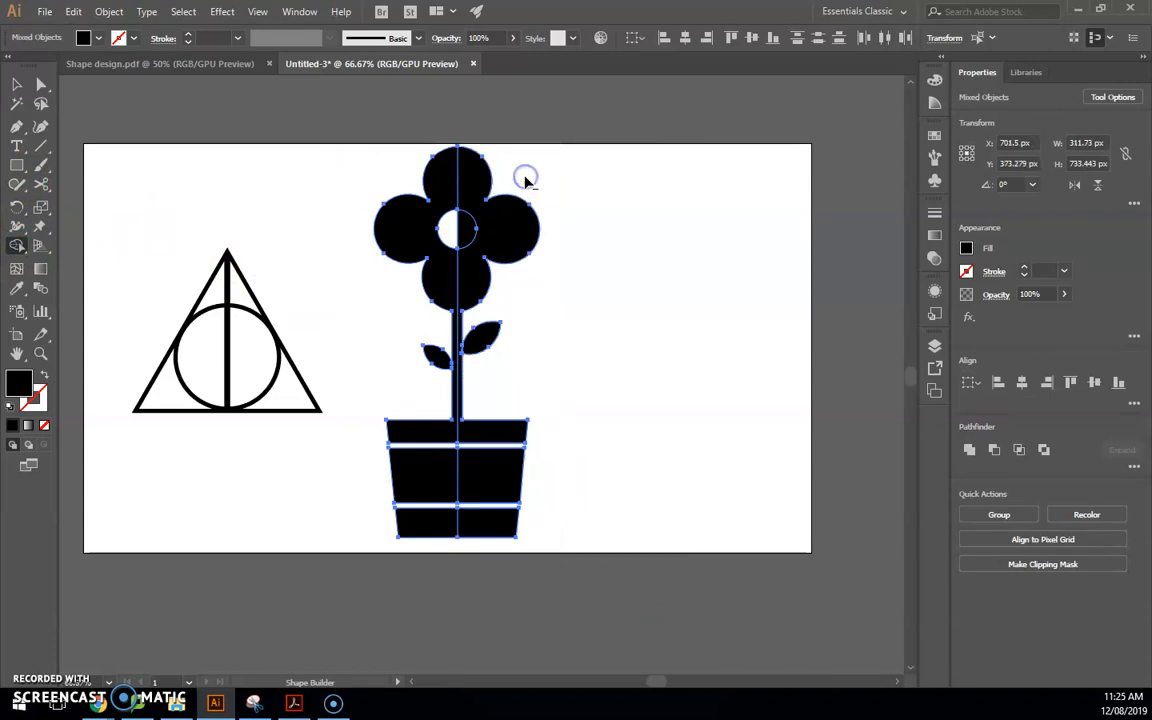
{"action": "left_click", "coordinate": [461, 228], "text": "alt"}
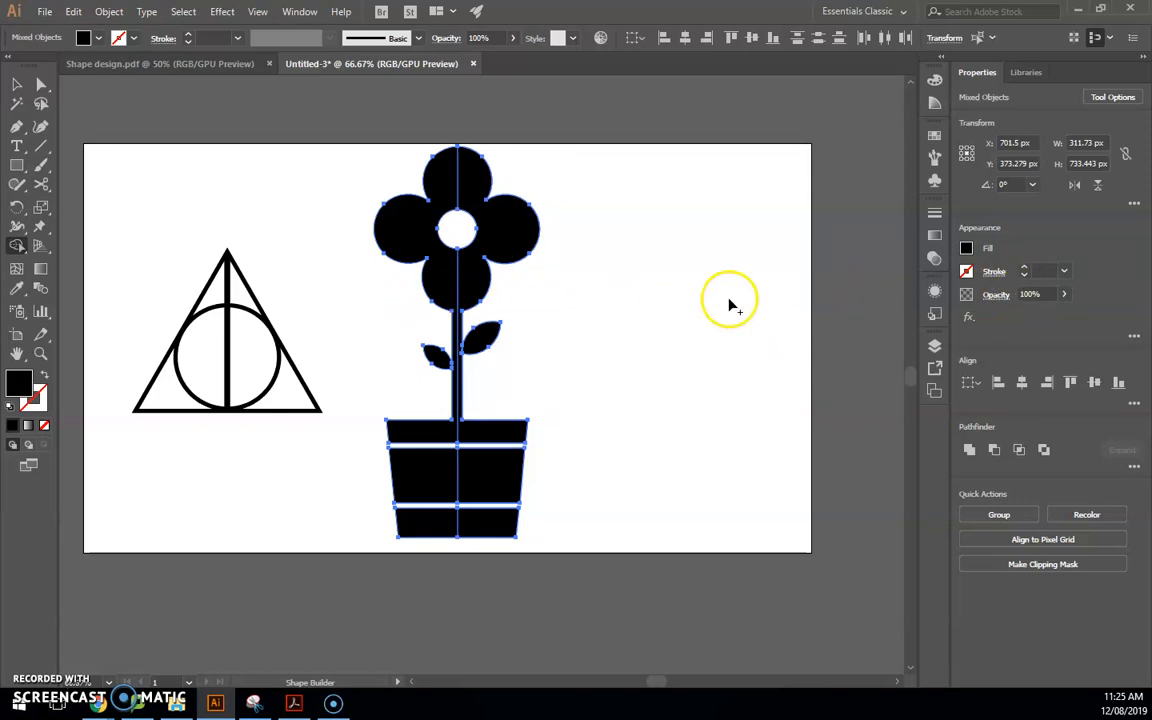
{"action": "left_click", "coordinate": [966, 249]}
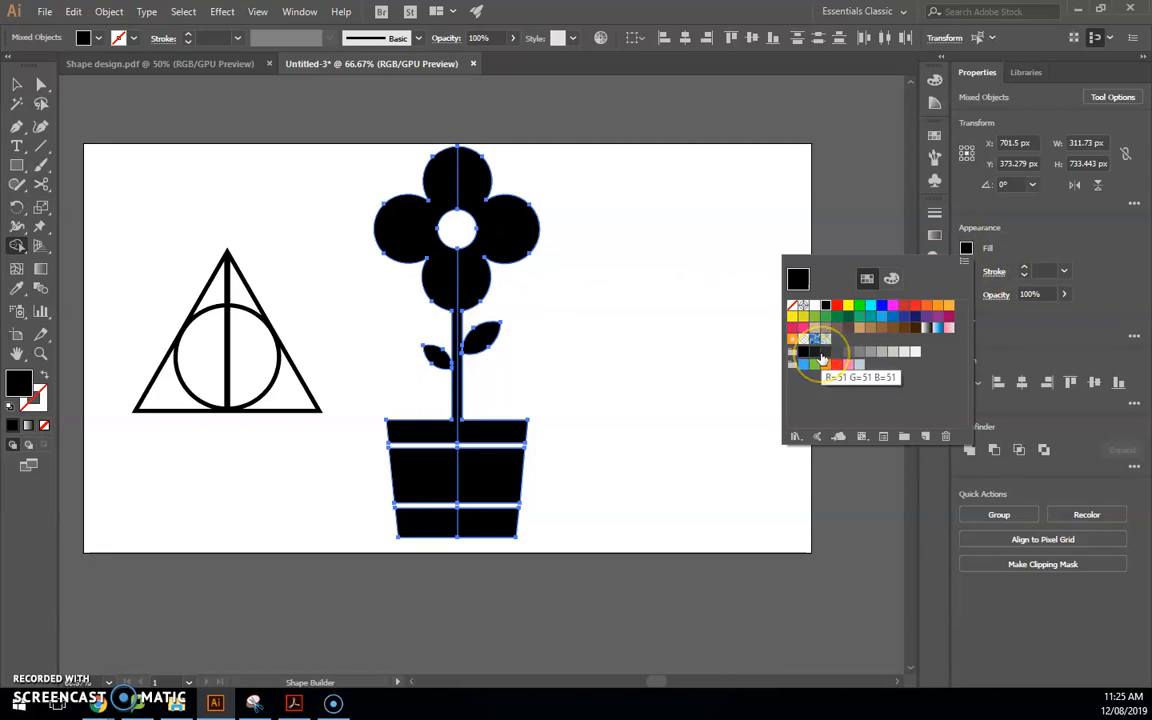
{"action": "left_click", "coordinate": [822, 358]}
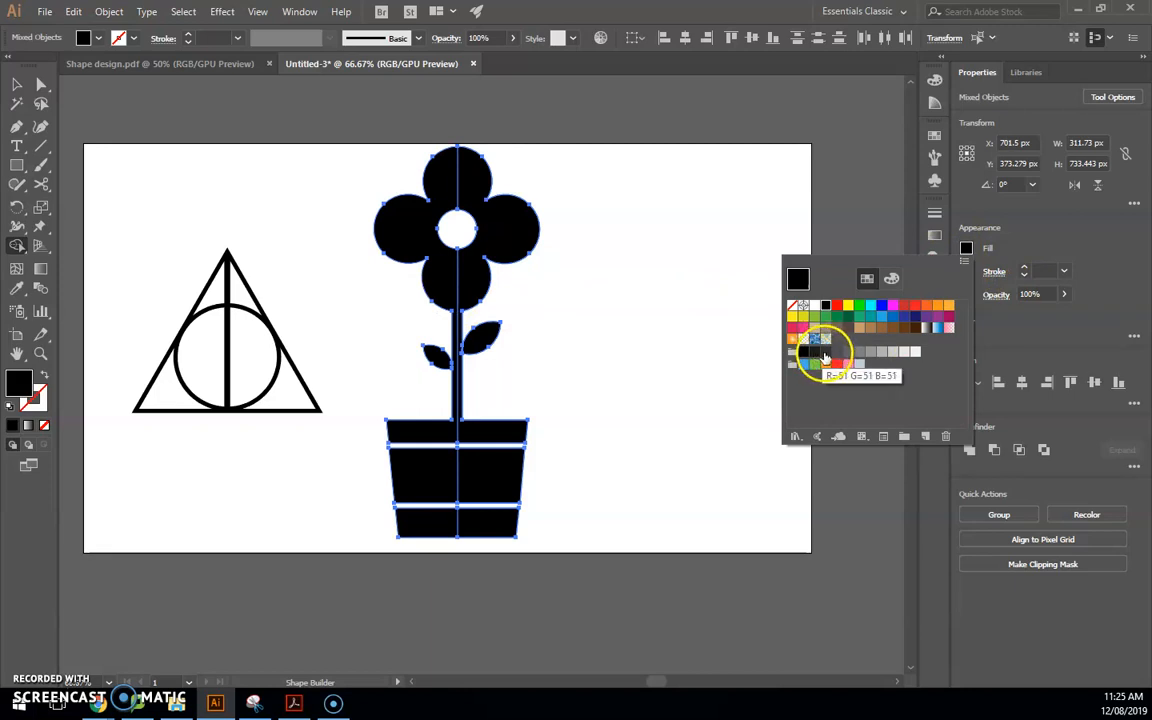
{"action": "left_click", "coordinate": [643, 14]}
Fill the flower's right half, right leaf and pot's lower right part dark grey
{"action": "scroll", "coordinate": [484, 190], "scroll_direction": "up", "scroll_amount": 1}
{"action": "left_click", "coordinate": [480, 303]}
{"action": "scroll", "coordinate": [552, 411], "scroll_direction": "up", "scroll_amount": 2}
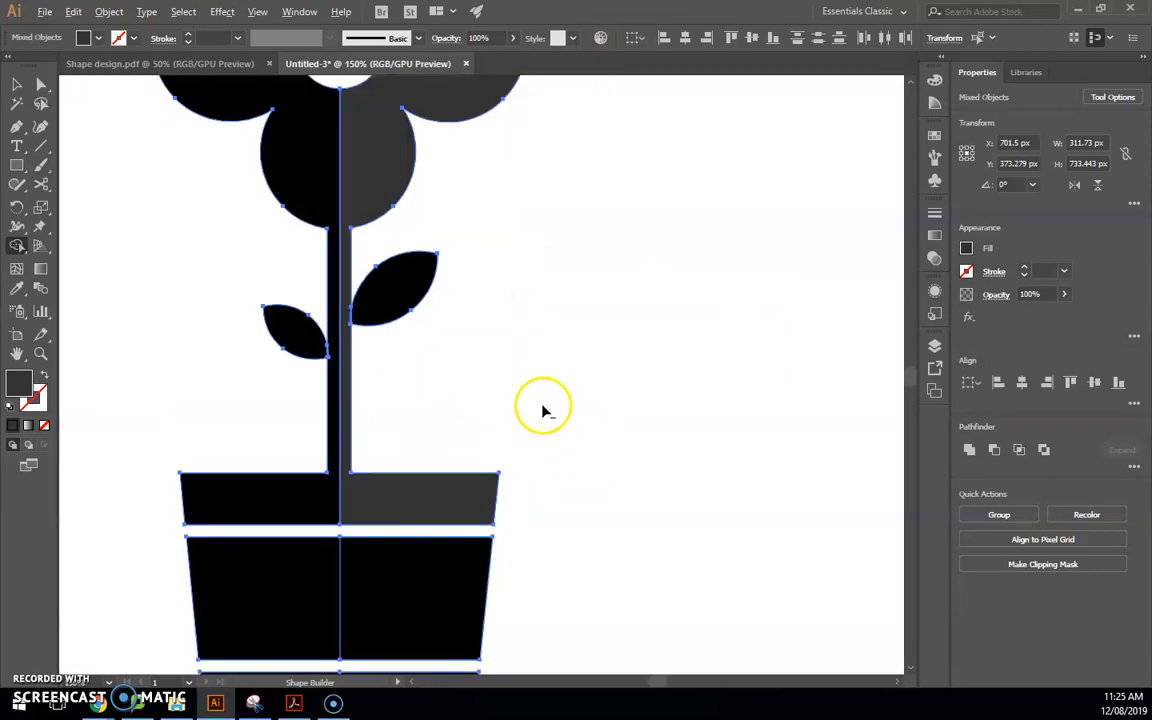
{"action": "left_click", "coordinate": [398, 305]}
{"action": "left_click", "coordinate": [427, 581]}
{"action": "scroll", "coordinate": [508, 450], "scroll_direction": "down", "scroll_amount": 1}
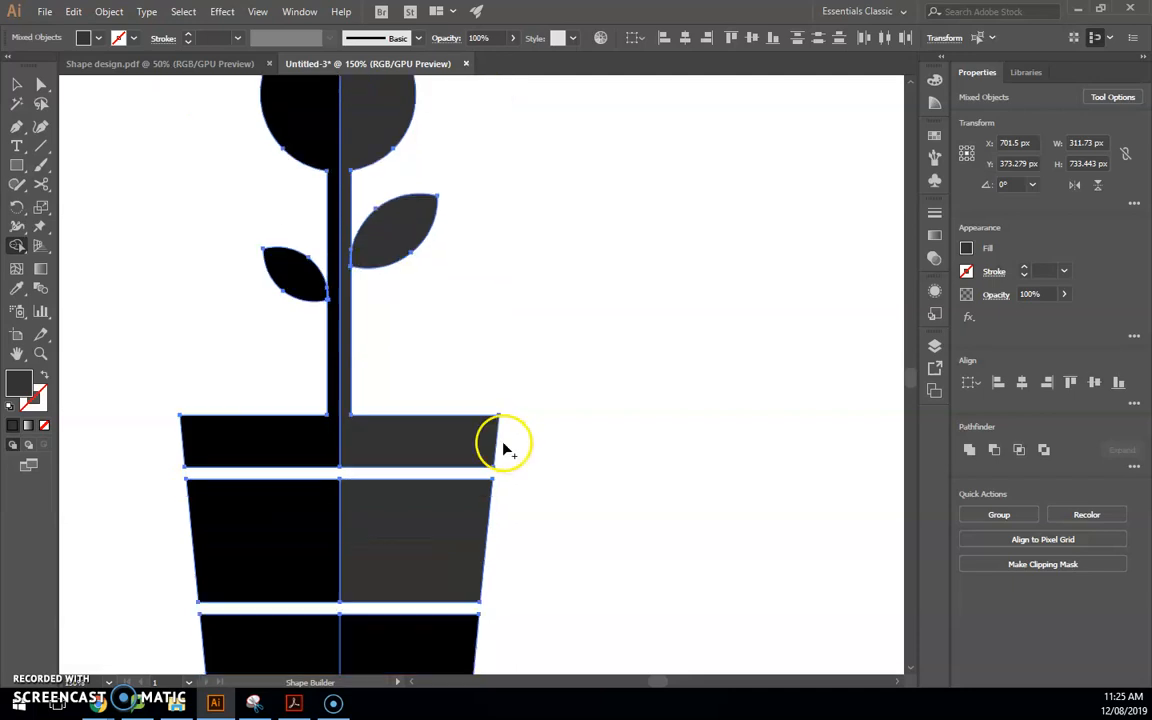
{"action": "scroll", "coordinate": [490, 470], "scroll_direction": "down", "scroll_amount": 2}
Deselect the artwork and zoom out to view the two-tone potted flower
{"action": "key", "text": "v"}
{"action": "left_click", "coordinate": [630, 381]}
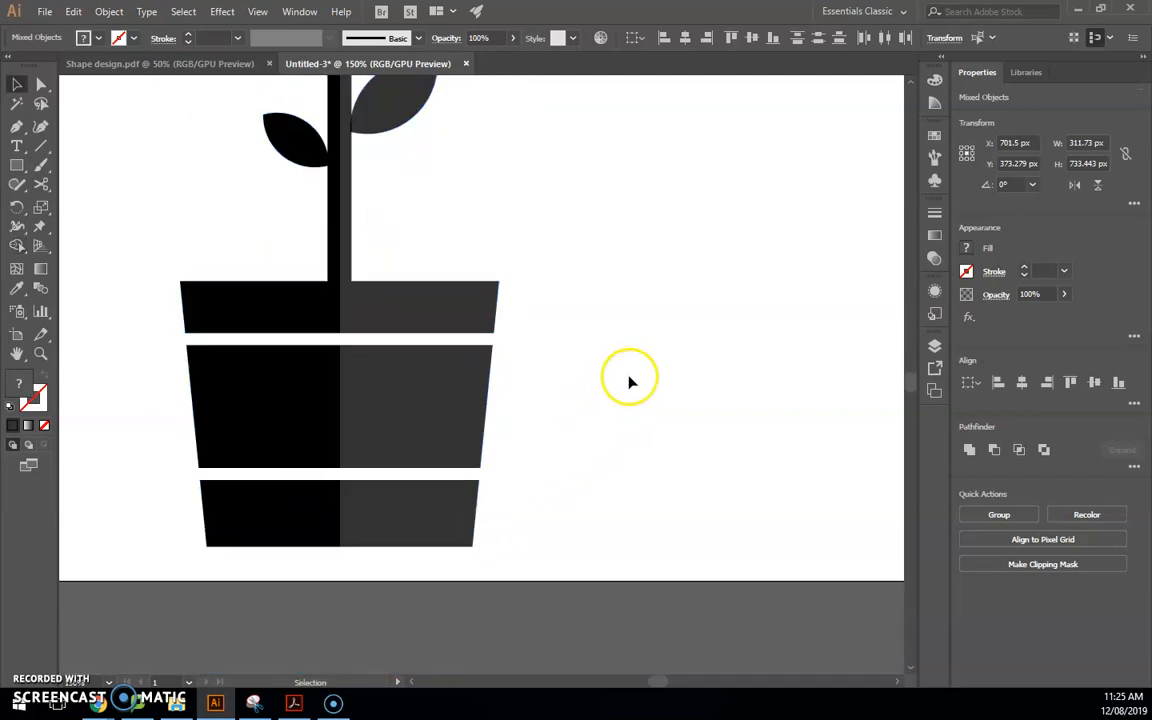
{"action": "scroll", "coordinate": [342, 265], "scroll_direction": "down", "scroll_amount": 2}
{"action": "scroll", "coordinate": [303, 265], "scroll_direction": "up", "scroll_amount": 3}
{"action": "scroll", "coordinate": [262, 268], "scroll_direction": "down", "scroll_amount": 2}
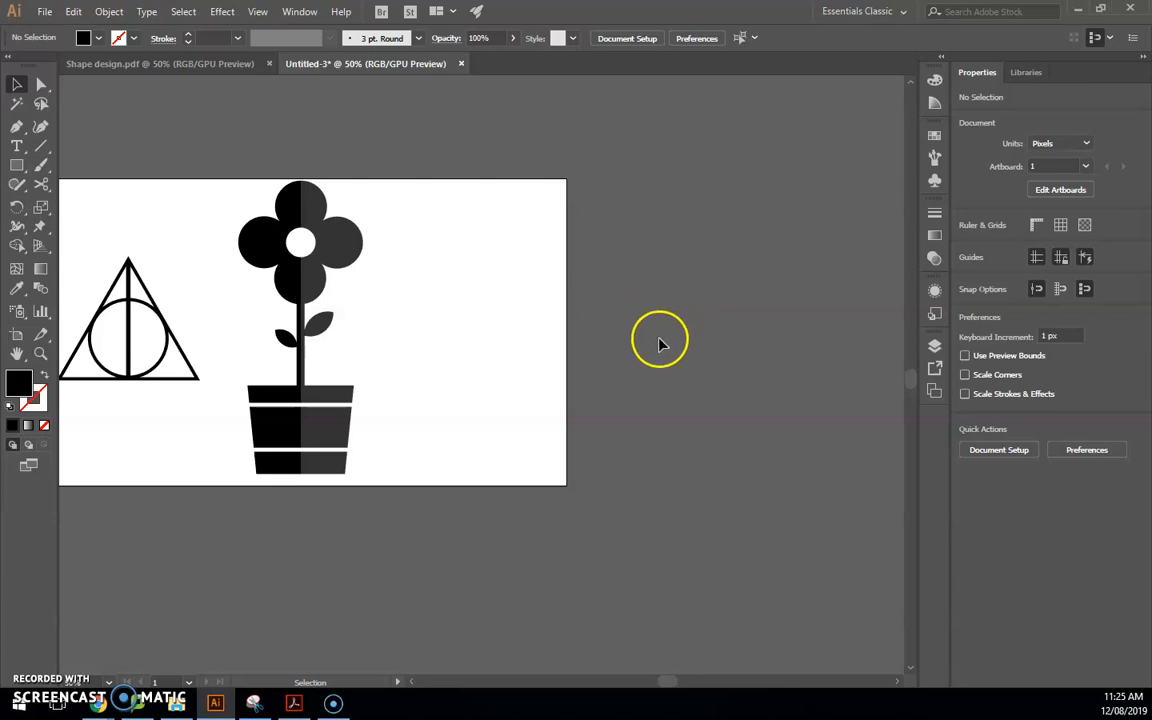
{"action": "left_click_drag", "start_coordinate": [670, 684], "coordinate": [661, 681]}
{"action": "scroll", "coordinate": [463, 527], "scroll_direction": "up", "scroll_amount": 2}
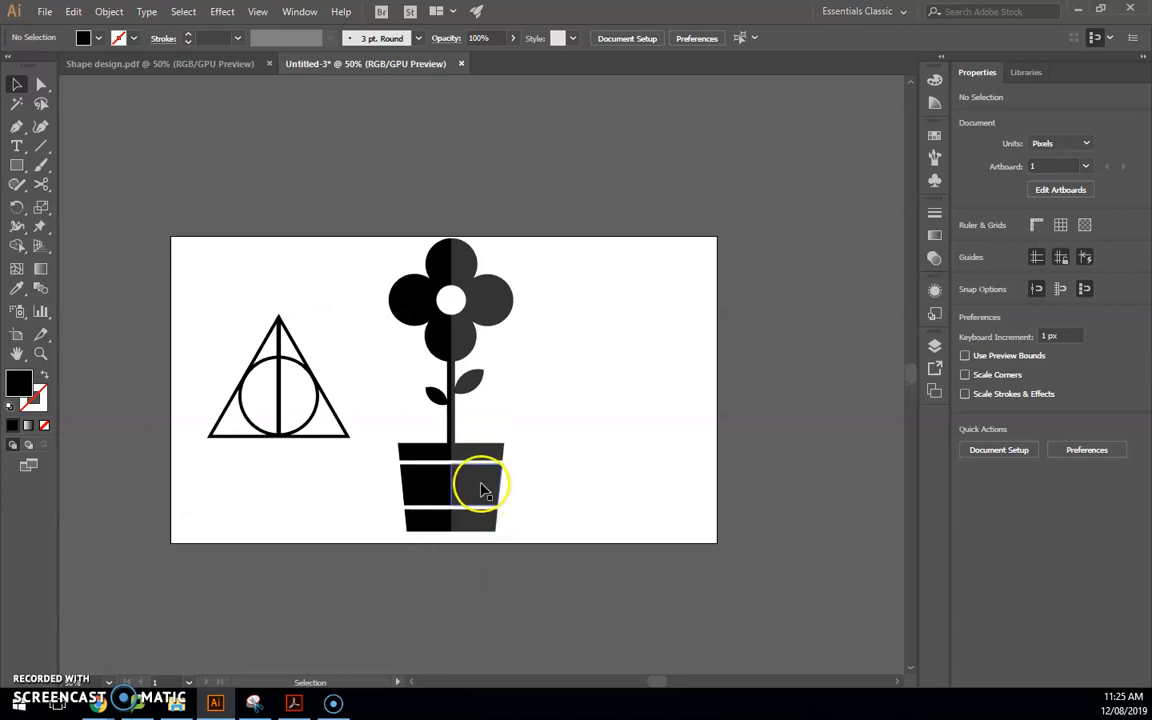